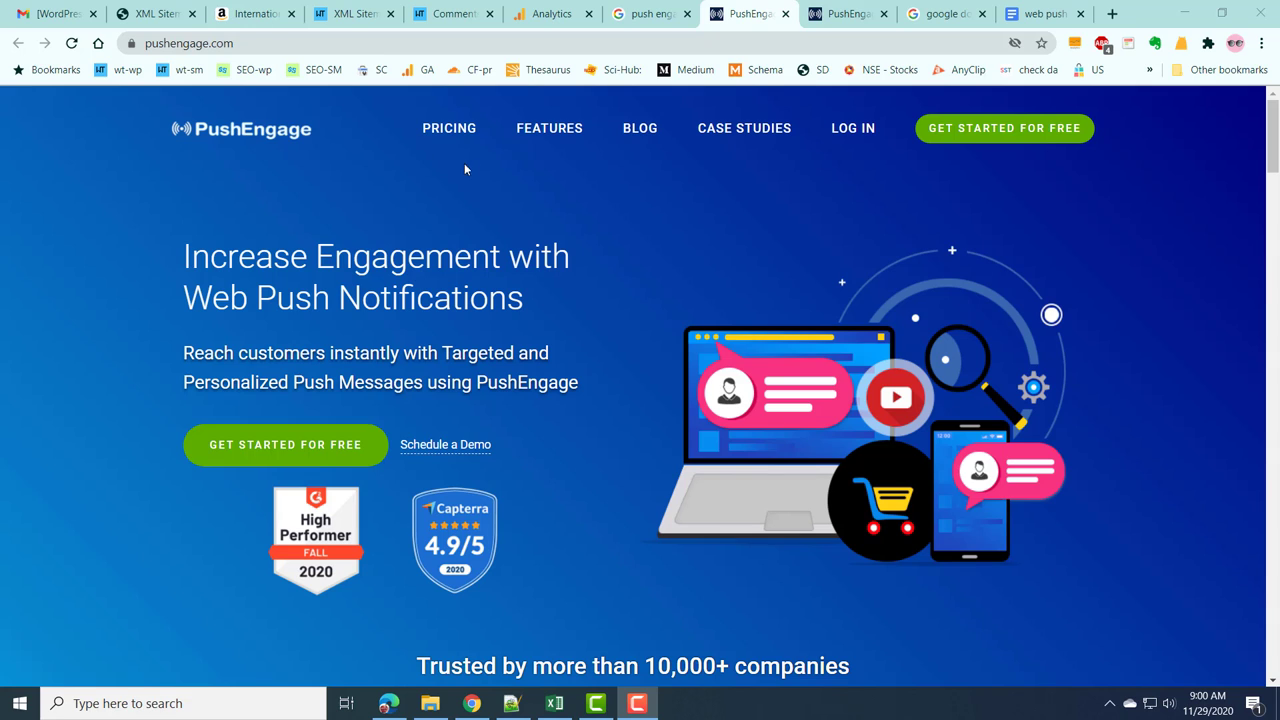
# Review the features and prices of the plans on the PushEngage pricing page, and return to the homepage.
pyautogui.click(453, 135)
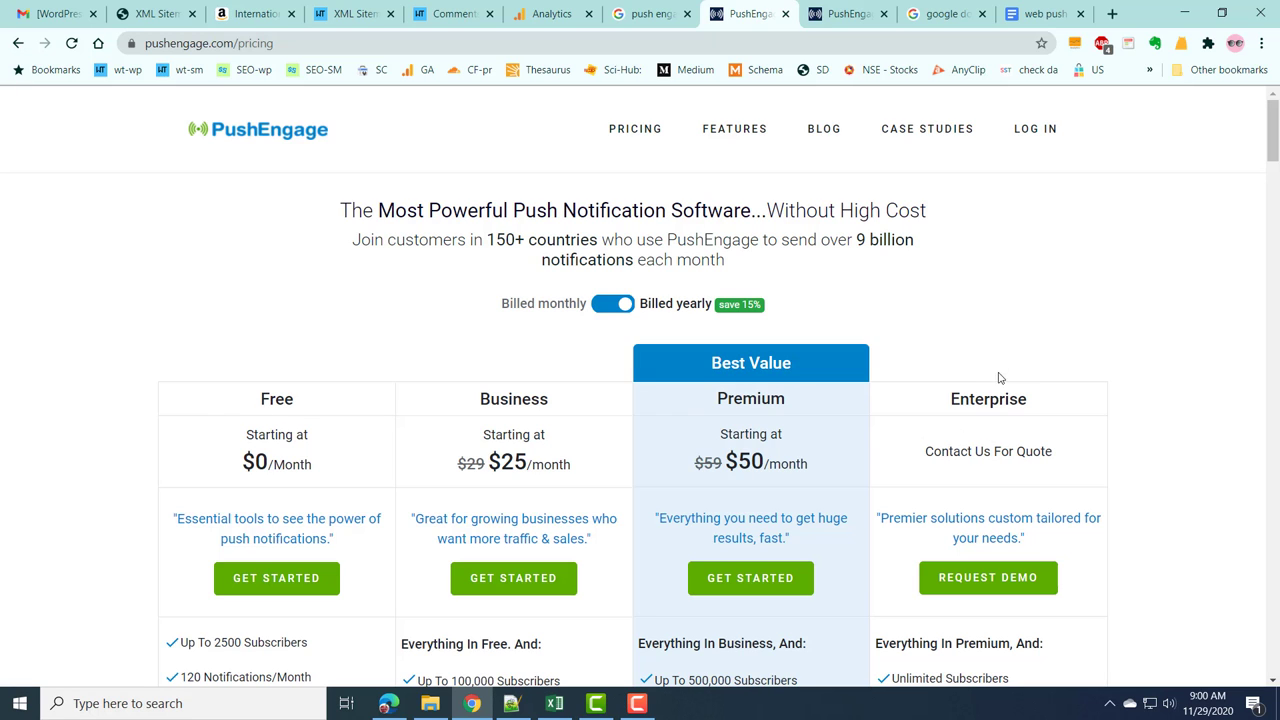
pyautogui.scroll(-2, 1027, 343)
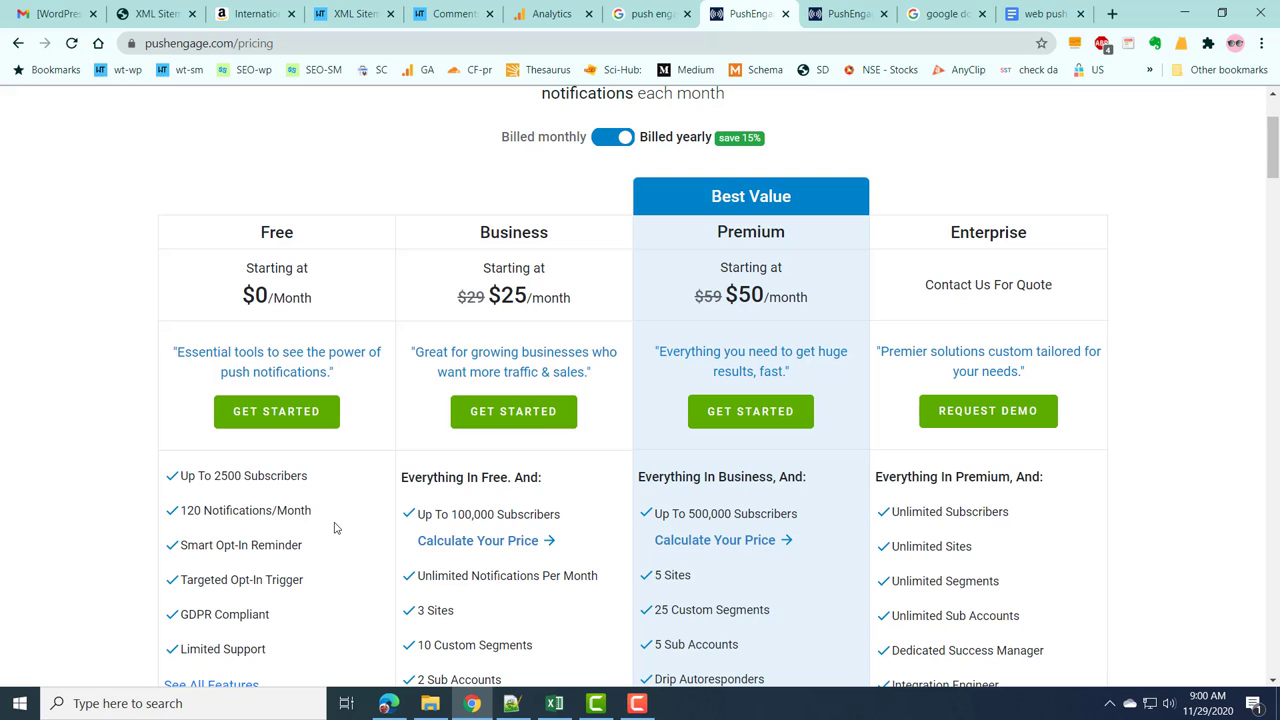
pyautogui.scroll(-1, 224, 548)
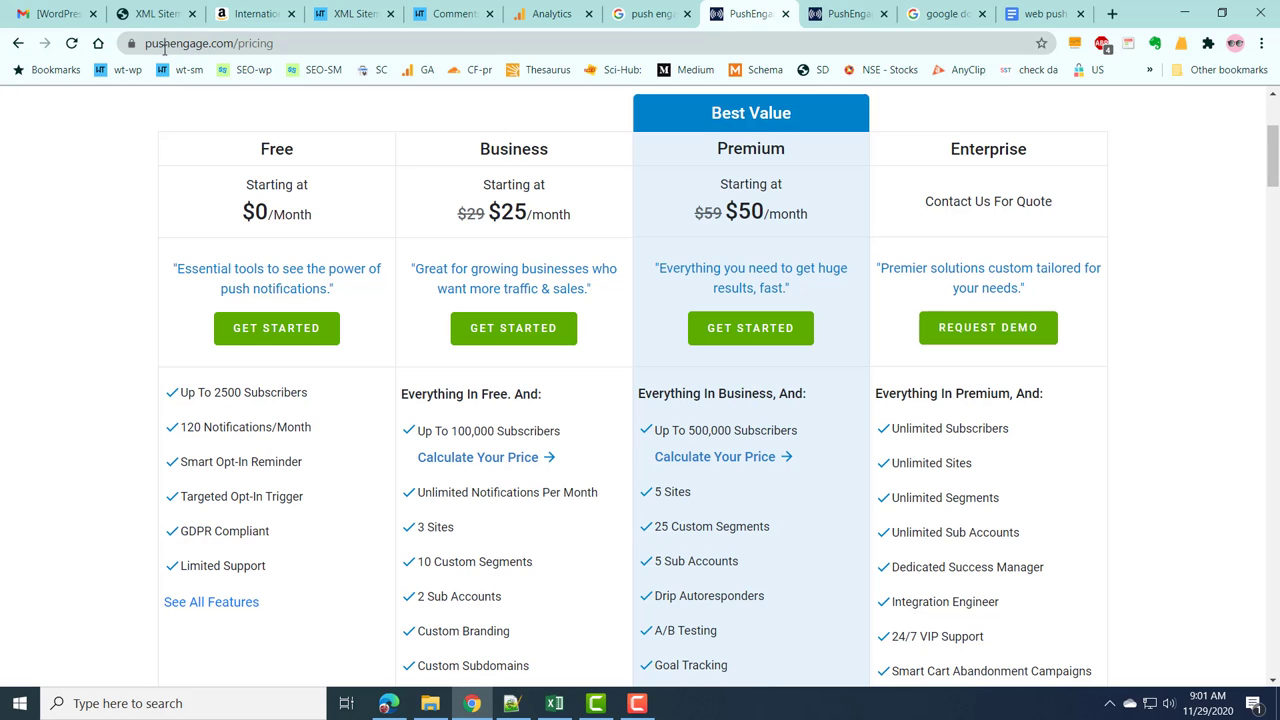
pyautogui.scroll(1, 366, 456)
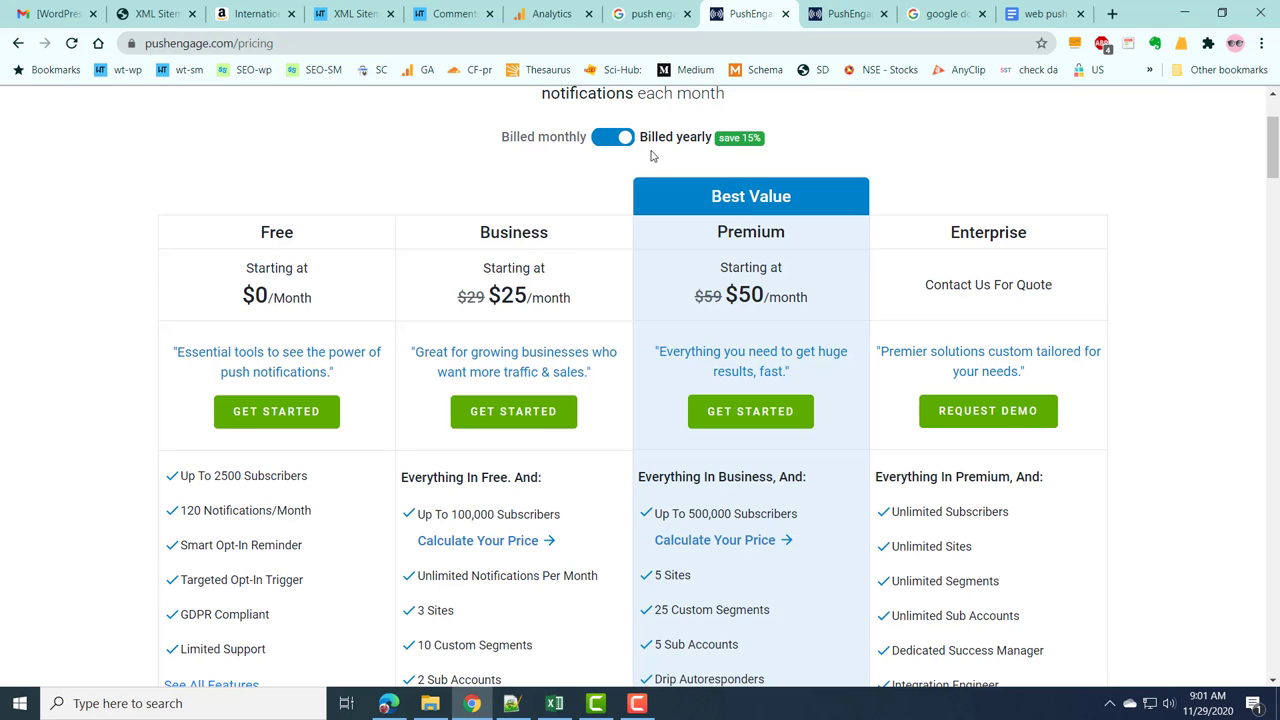
pyautogui.scroll(-2, 560, 285)
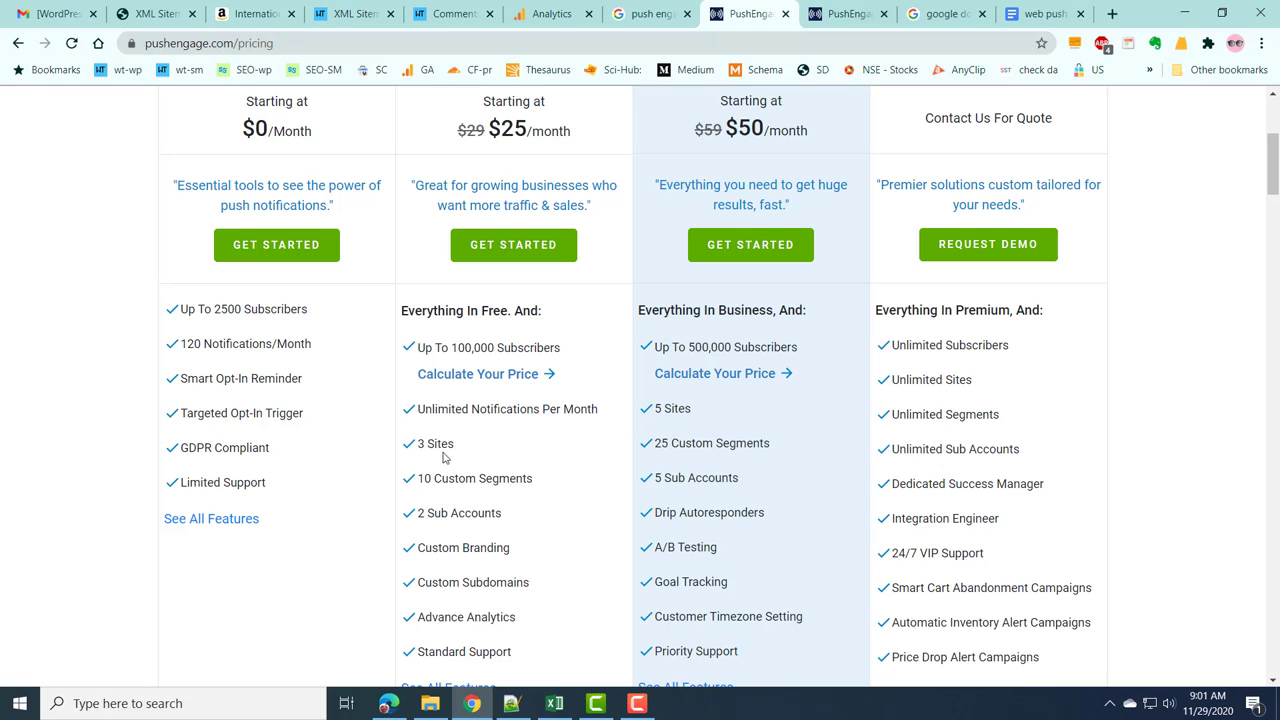
pyautogui.scroll(-2, 503, 500)
pyautogui.scroll(3, 503, 500)
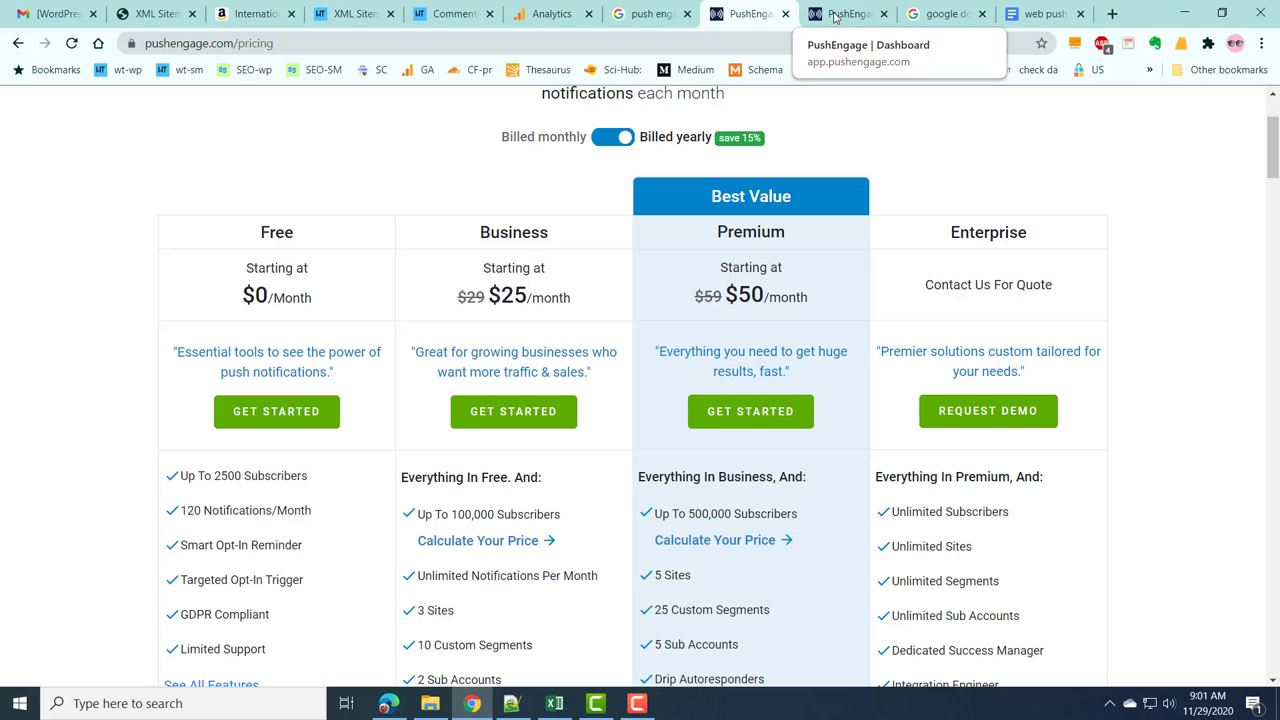
pyautogui.scroll(2, 419, 258)
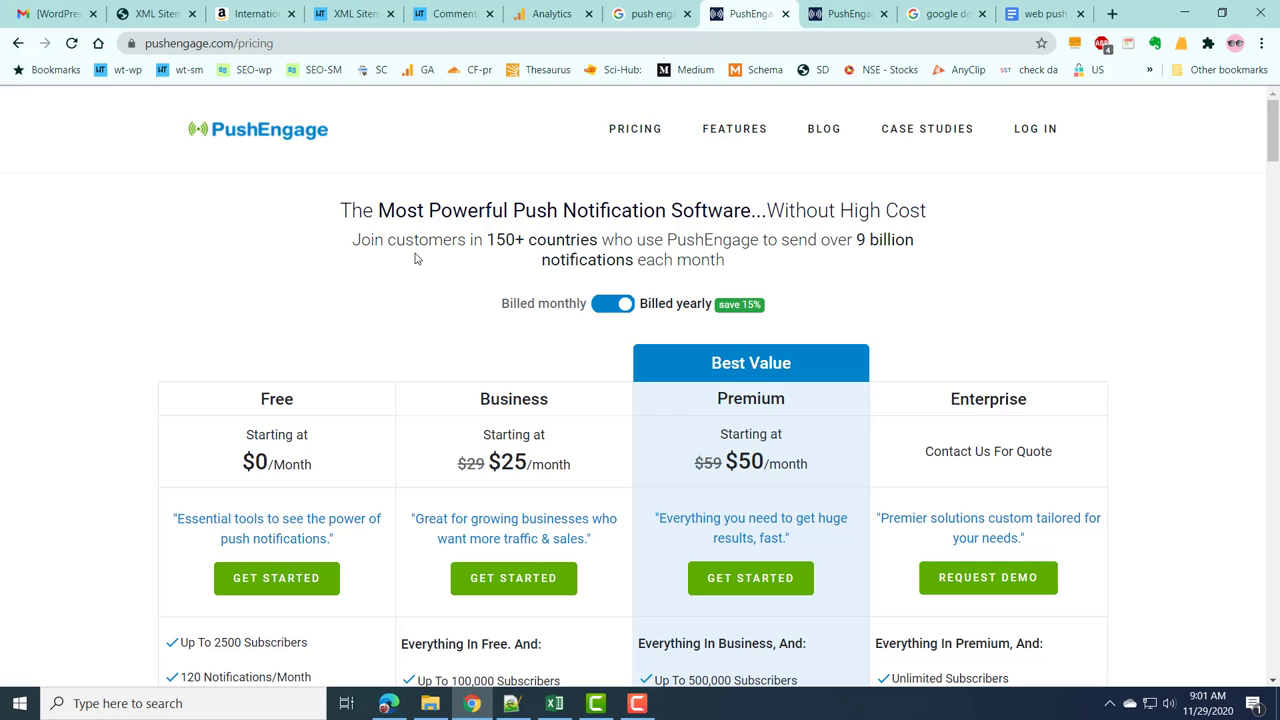
pyautogui.click(263, 146)
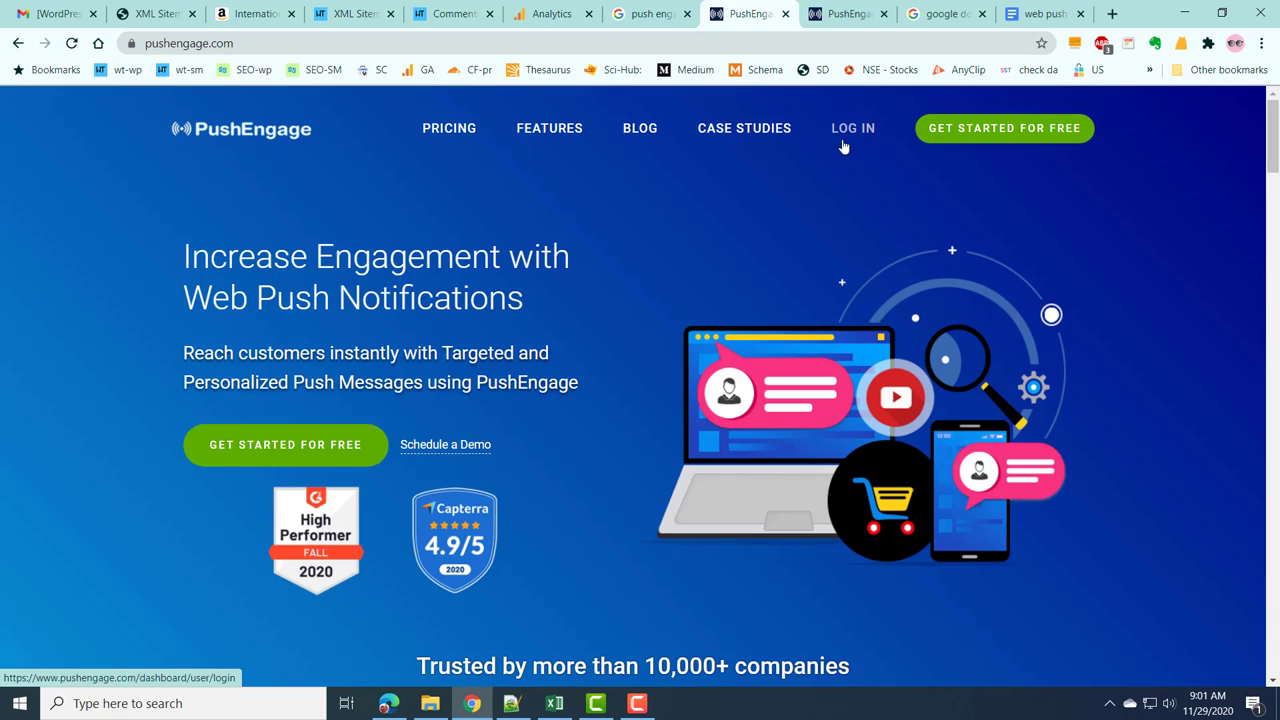
# Switch to the PushEngage dashboard and open the Installation Settings of the current site.
pyautogui.click(833, 16)
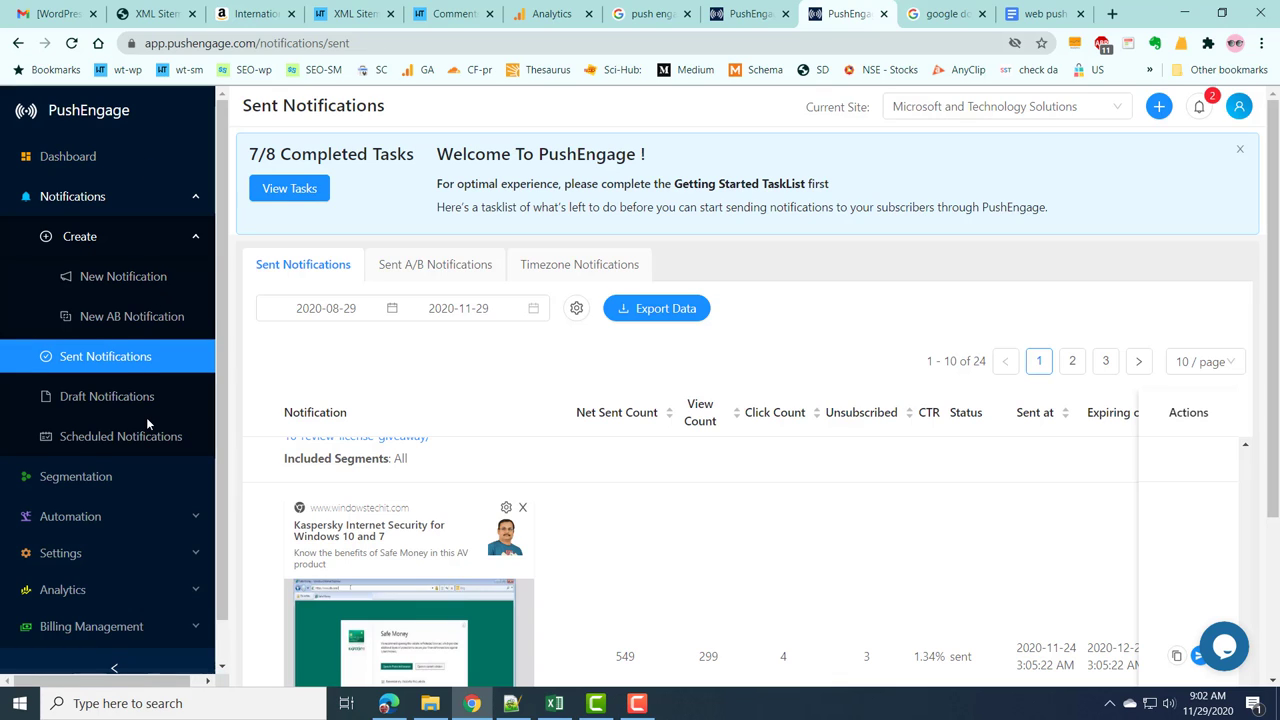
pyautogui.scroll(-1, 146, 417)
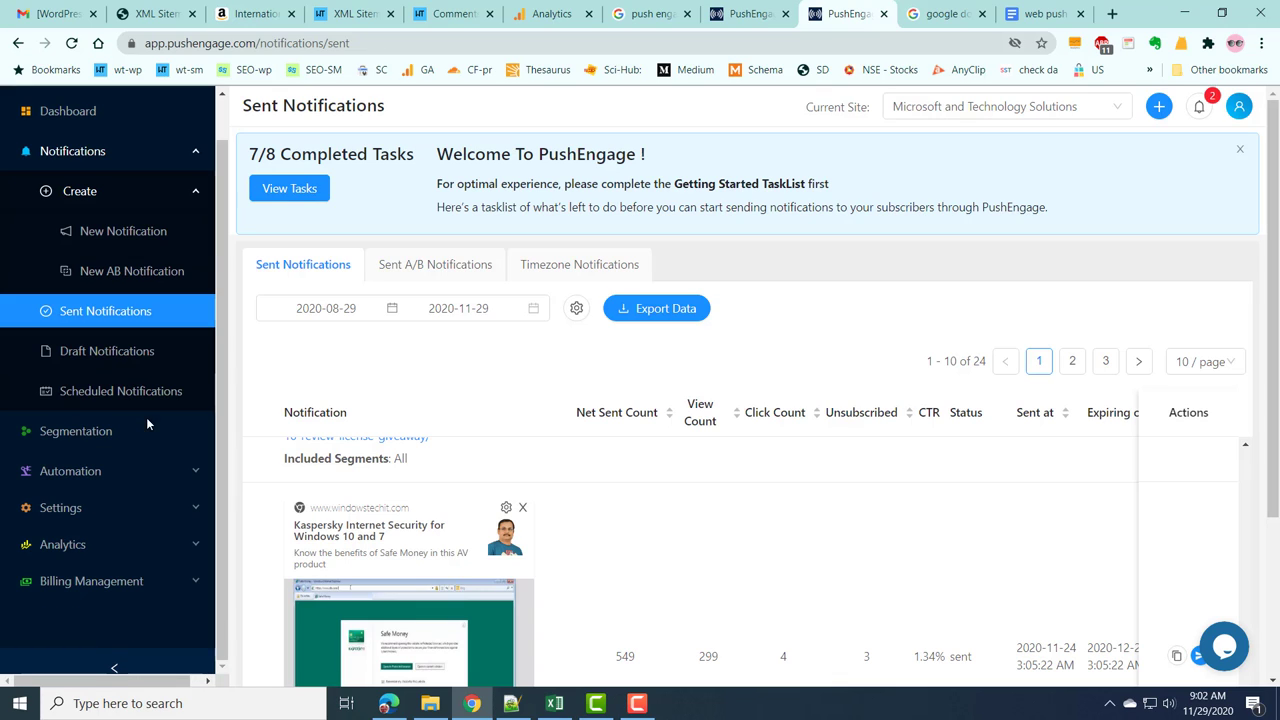
pyautogui.click(196, 514)
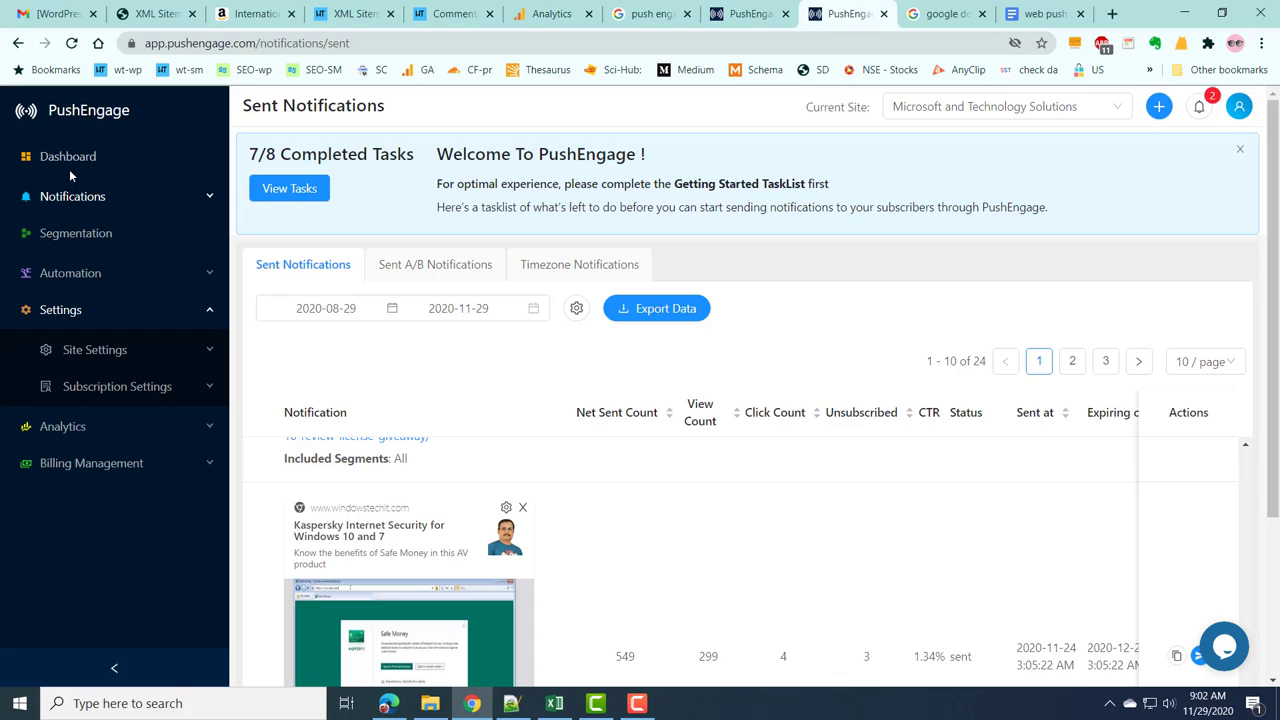
pyautogui.click(210, 356)
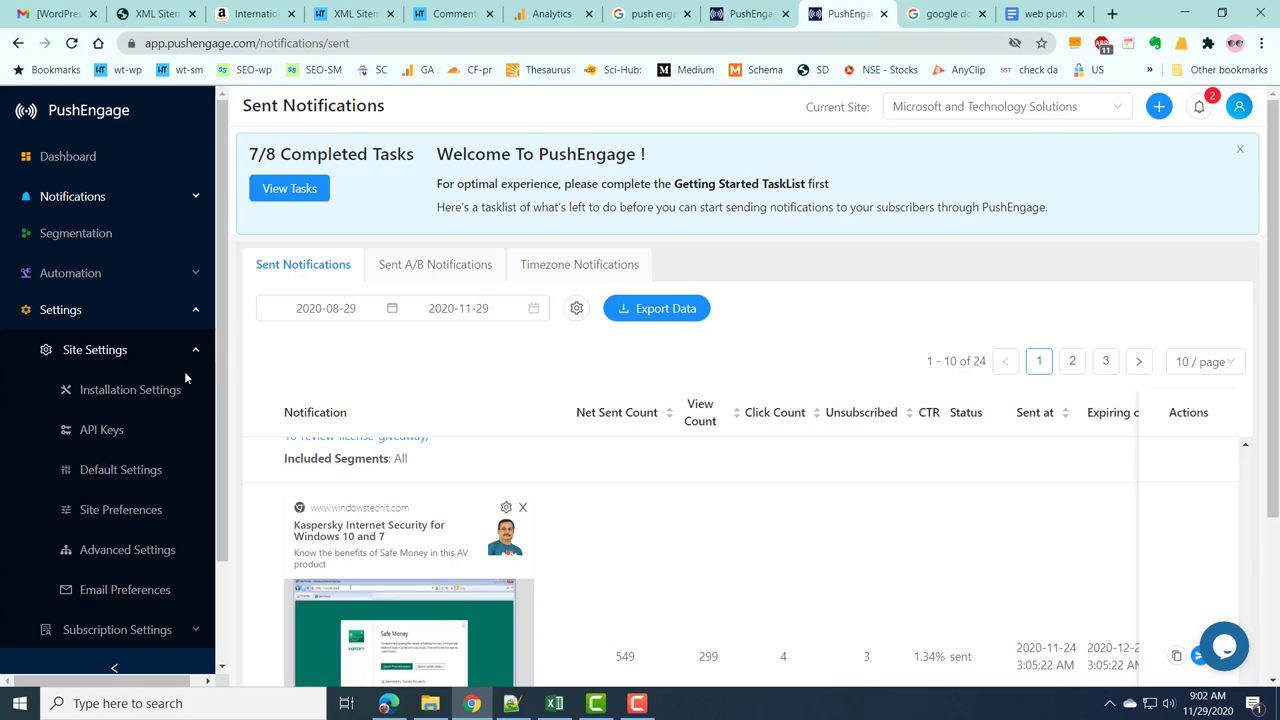
pyautogui.click(115, 390)
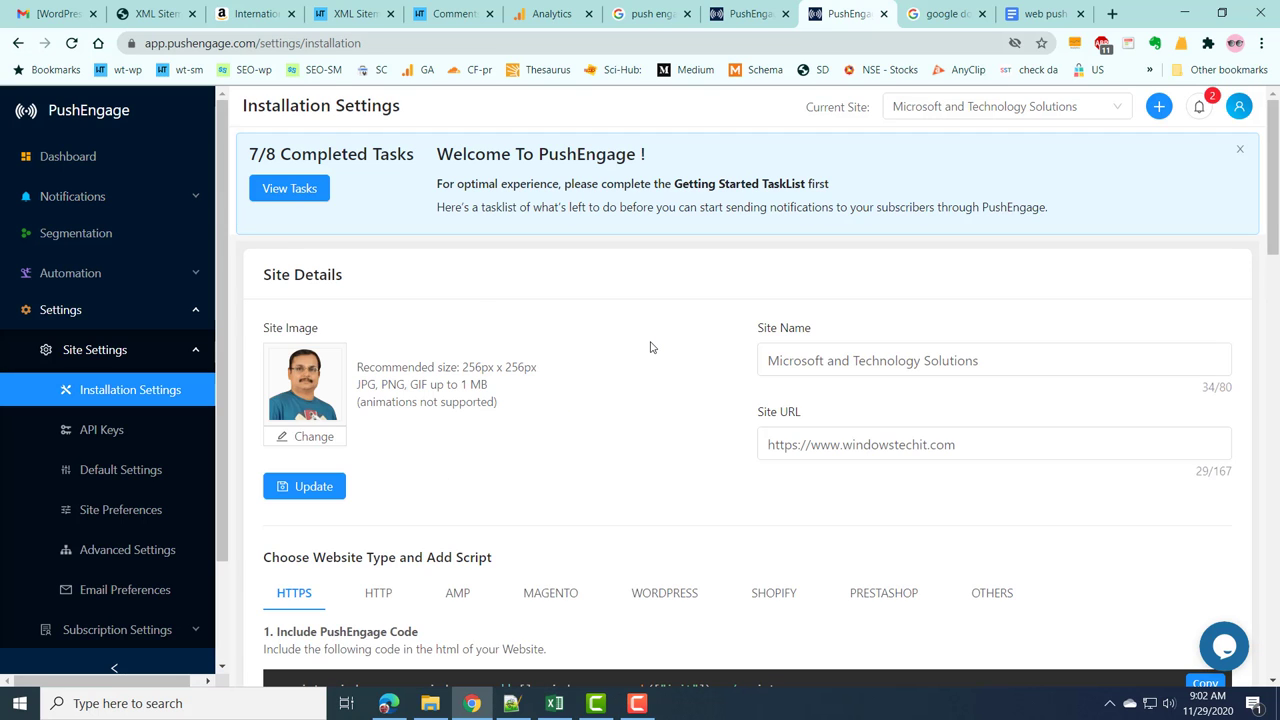
# Review the HTTPS script installation instructions and show the WordPress plugin instructions.
pyautogui.scroll(-3, 650, 347)
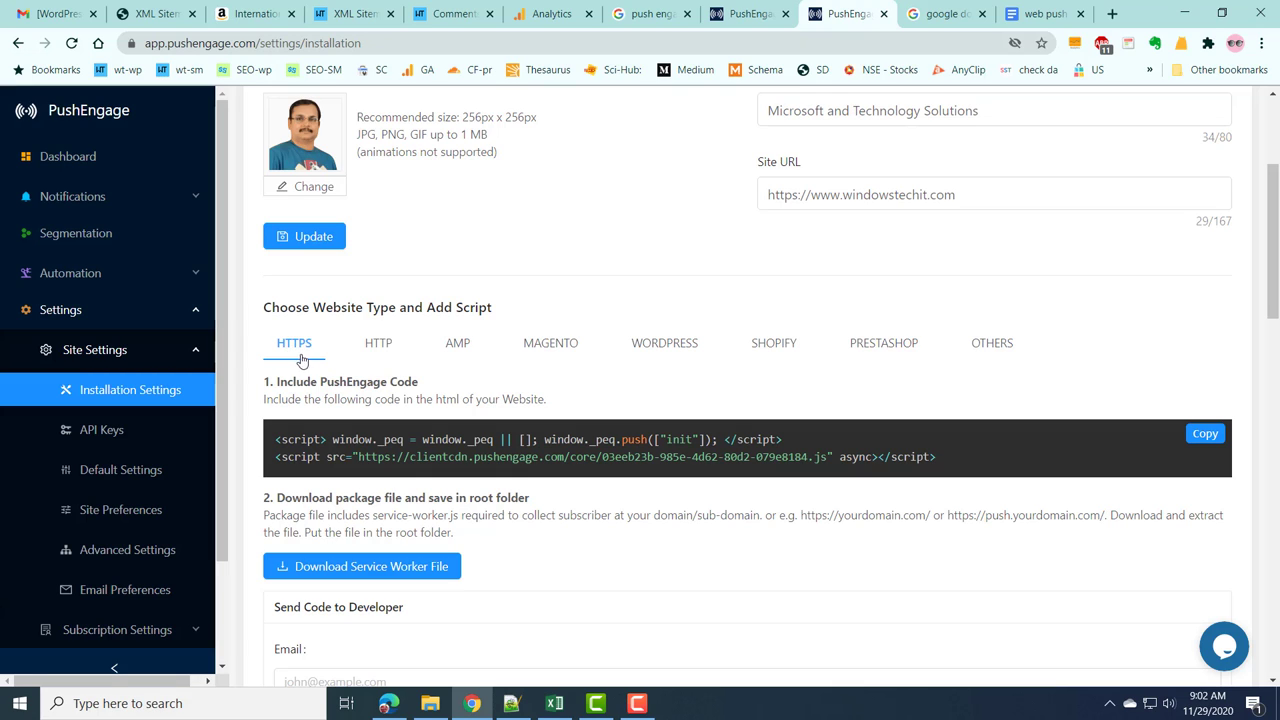
pyautogui.scroll(-1, 449, 375)
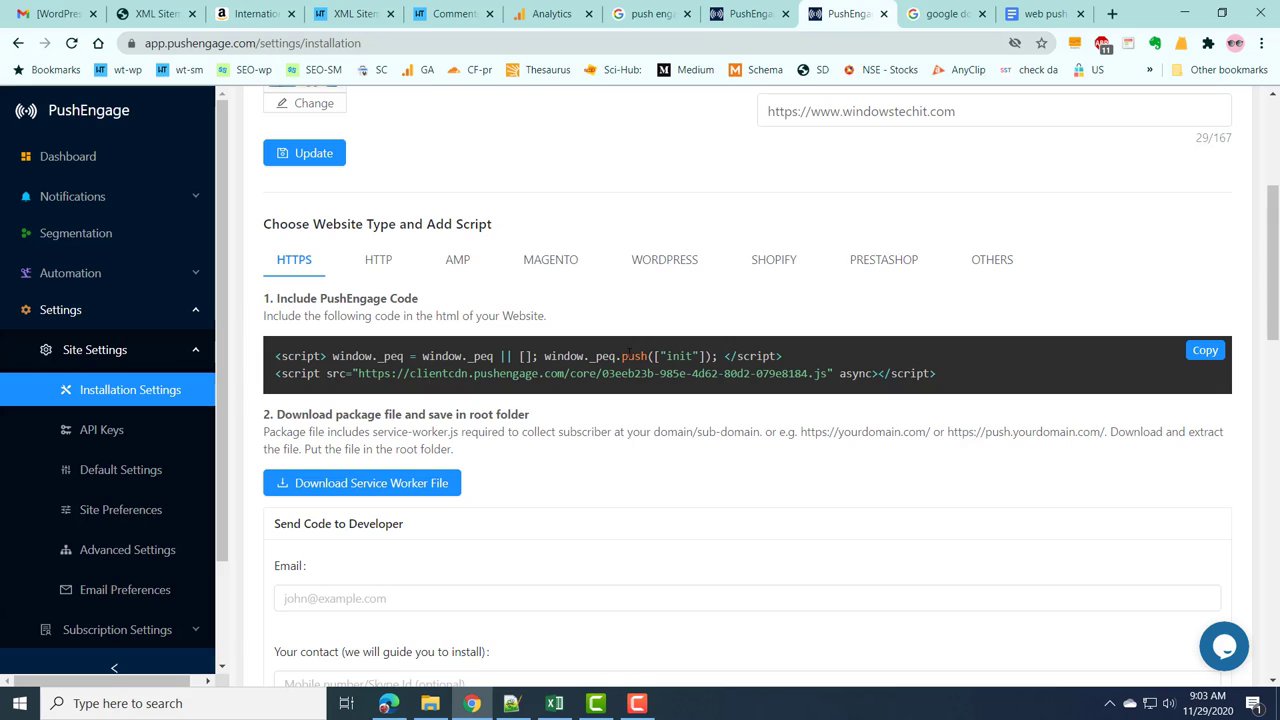
pyautogui.click(662, 262)
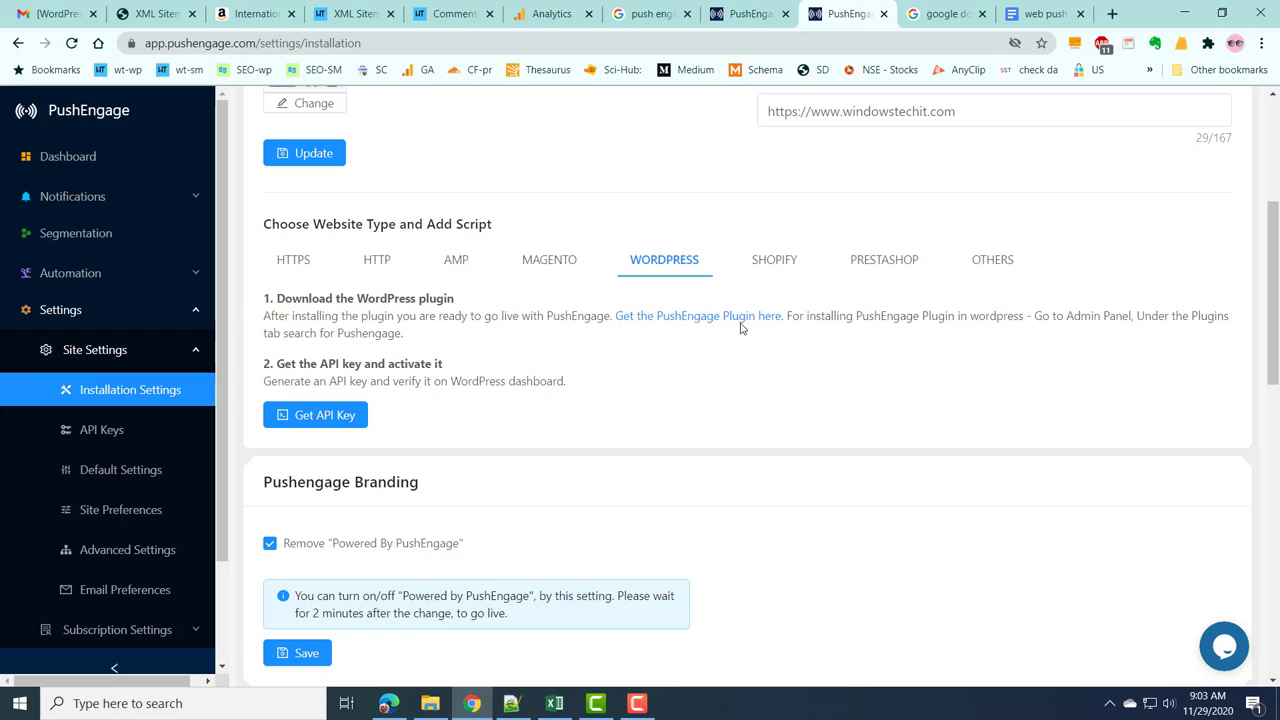
pyautogui.click(336, 426)
# Start creating a new push notification for the Microsoft and Technology Solutions site.
pyautogui.click(196, 201)
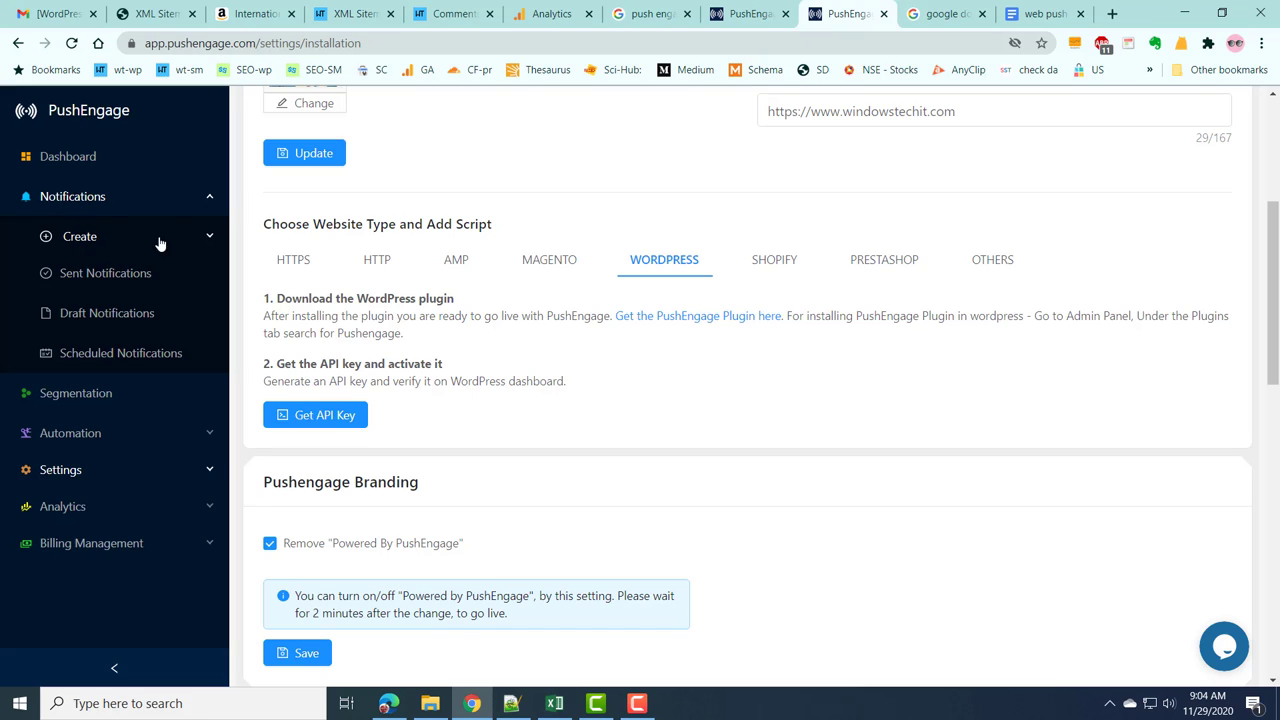
pyautogui.click(210, 240)
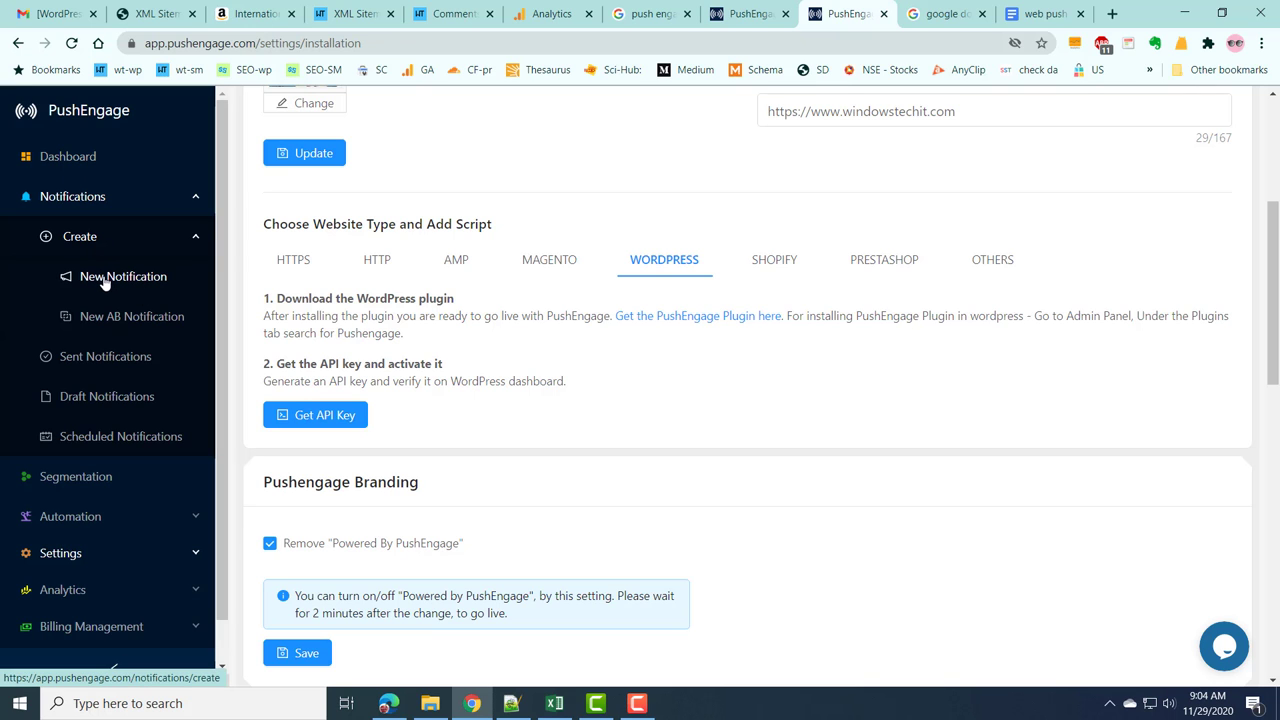
pyautogui.scroll(4, 686, 257)
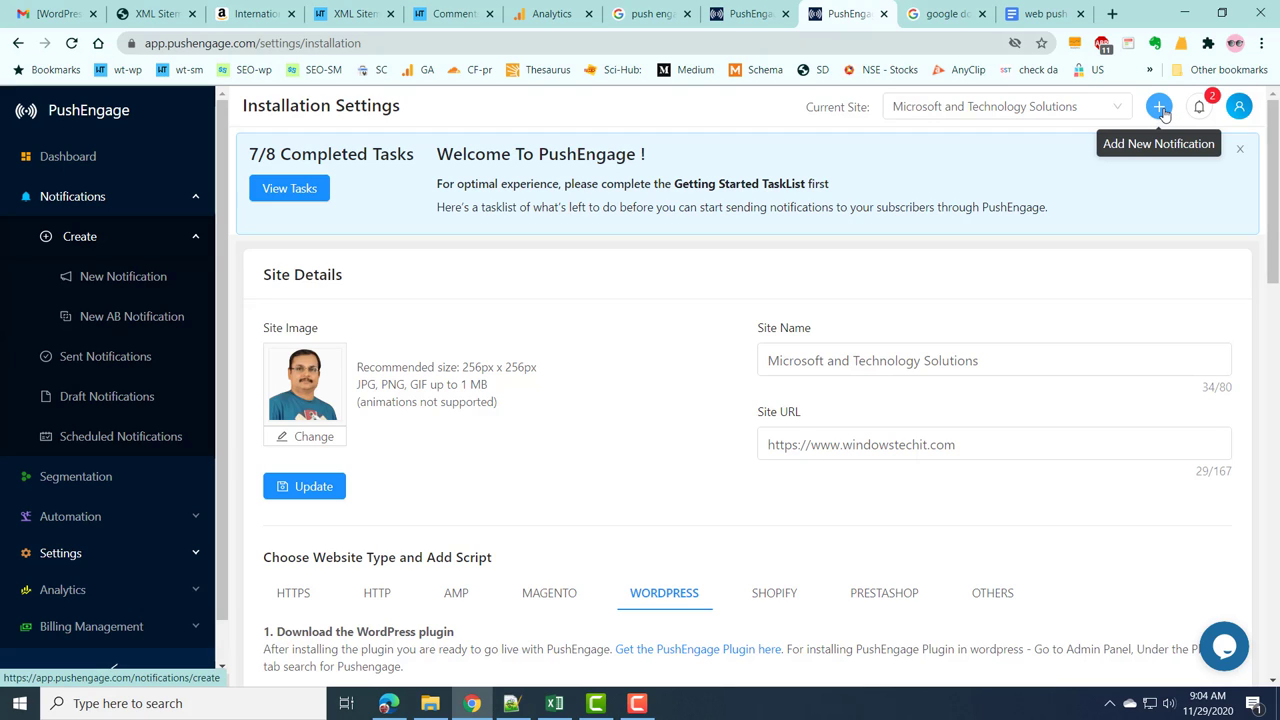
pyautogui.click(183, 288)
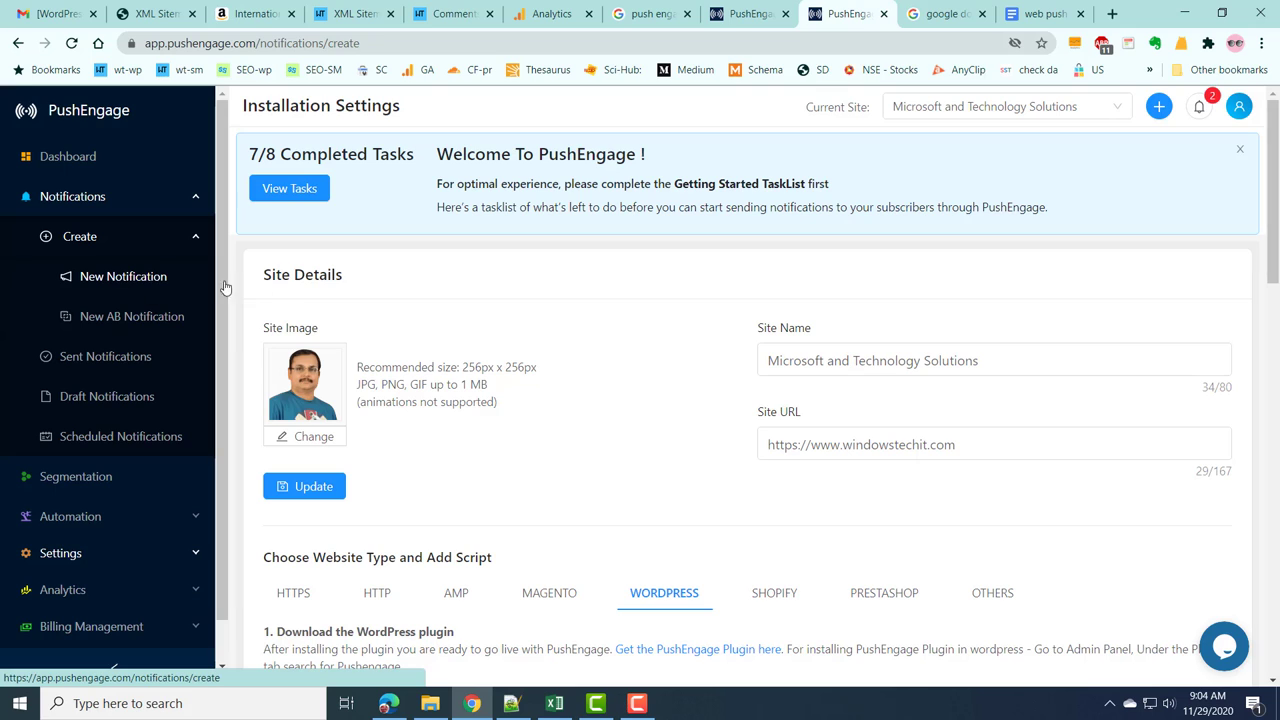
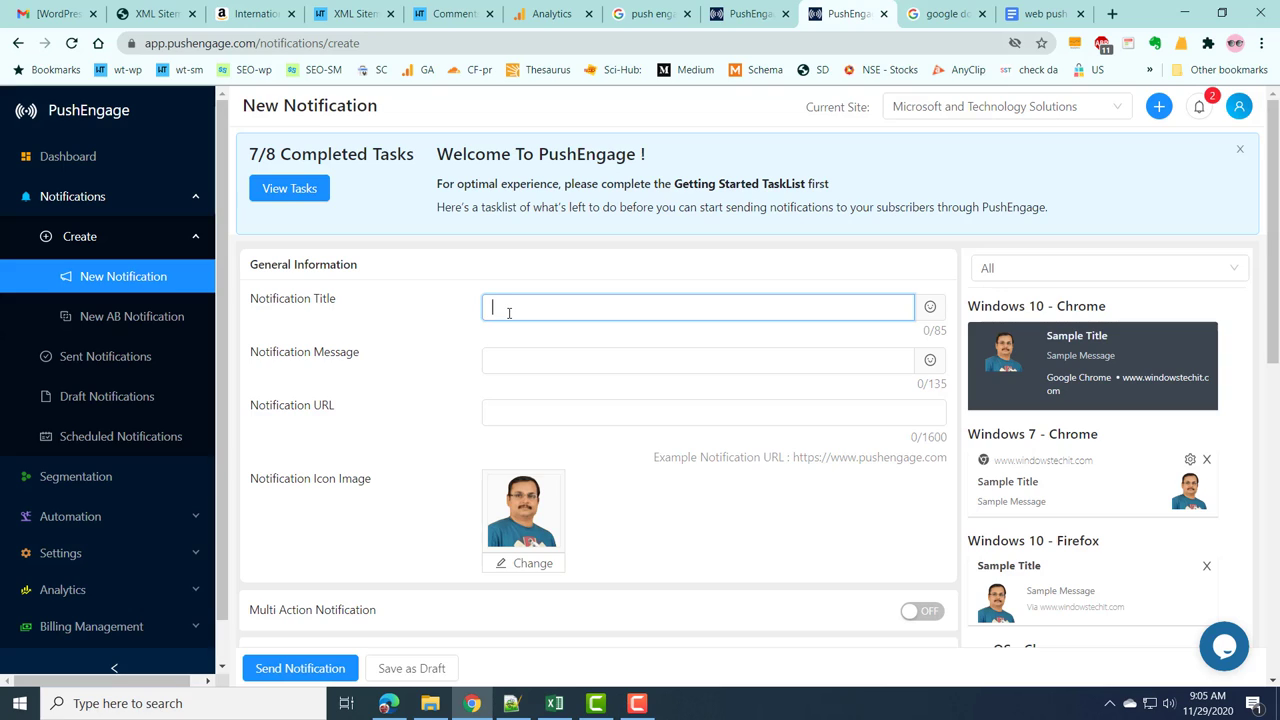
# Enter "How To change Windows 10 Local Account Password" as the notification title.
pyautogui.write('Howo to')
pyautogui.press('BackSpace')
pyautogui.press('BackSpace')
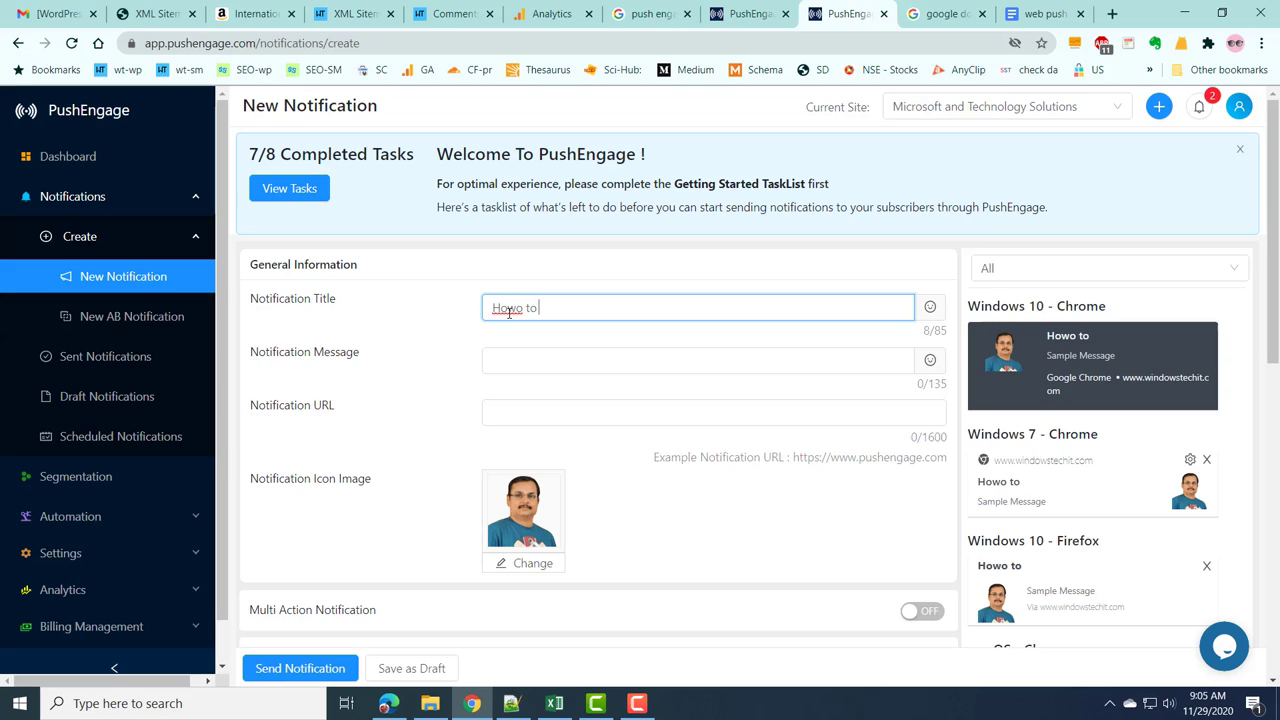
pyautogui.press('BackSpace')
pyautogui.write('To change Win')
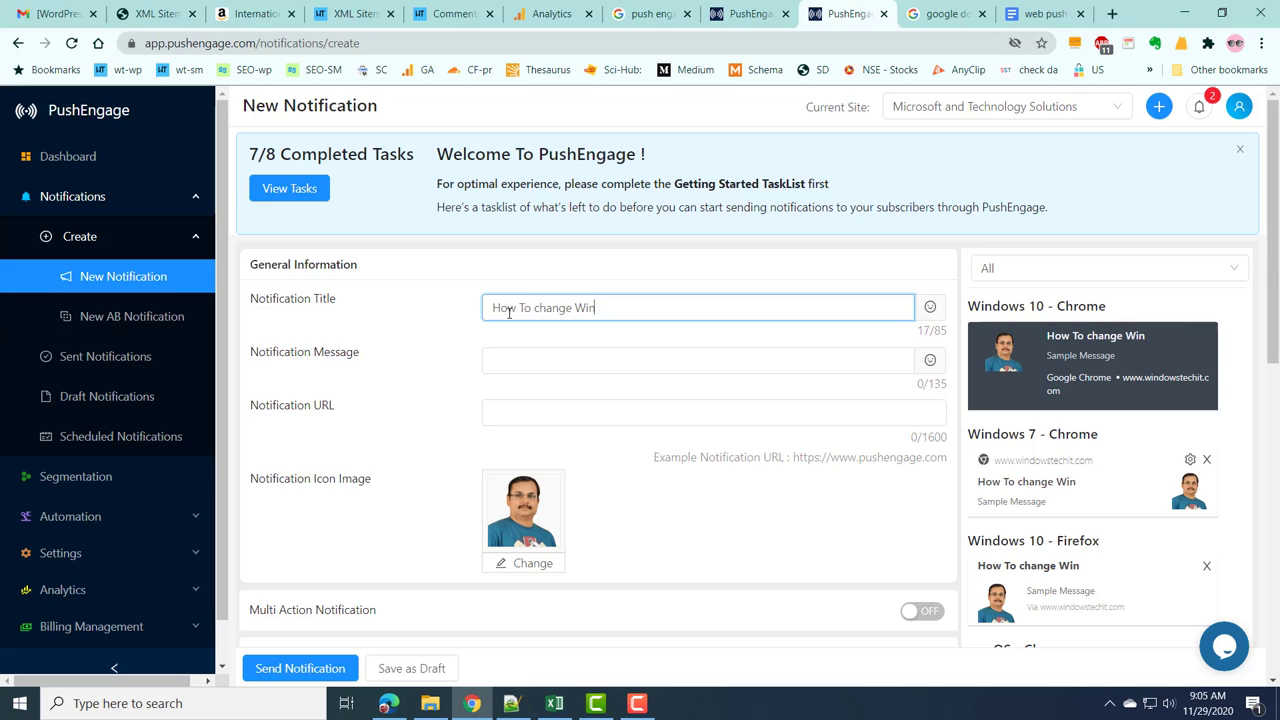
pyautogui.write('dows 10 Loca')
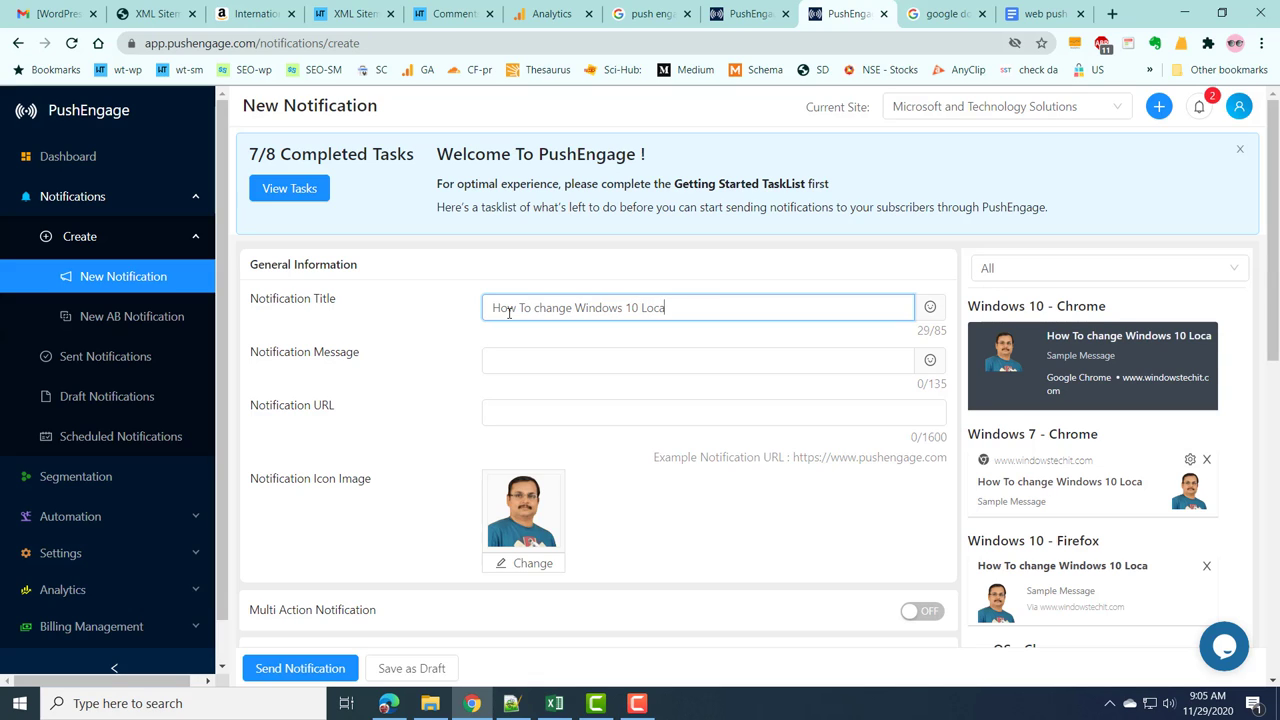
pyautogui.write('l Account Pa')
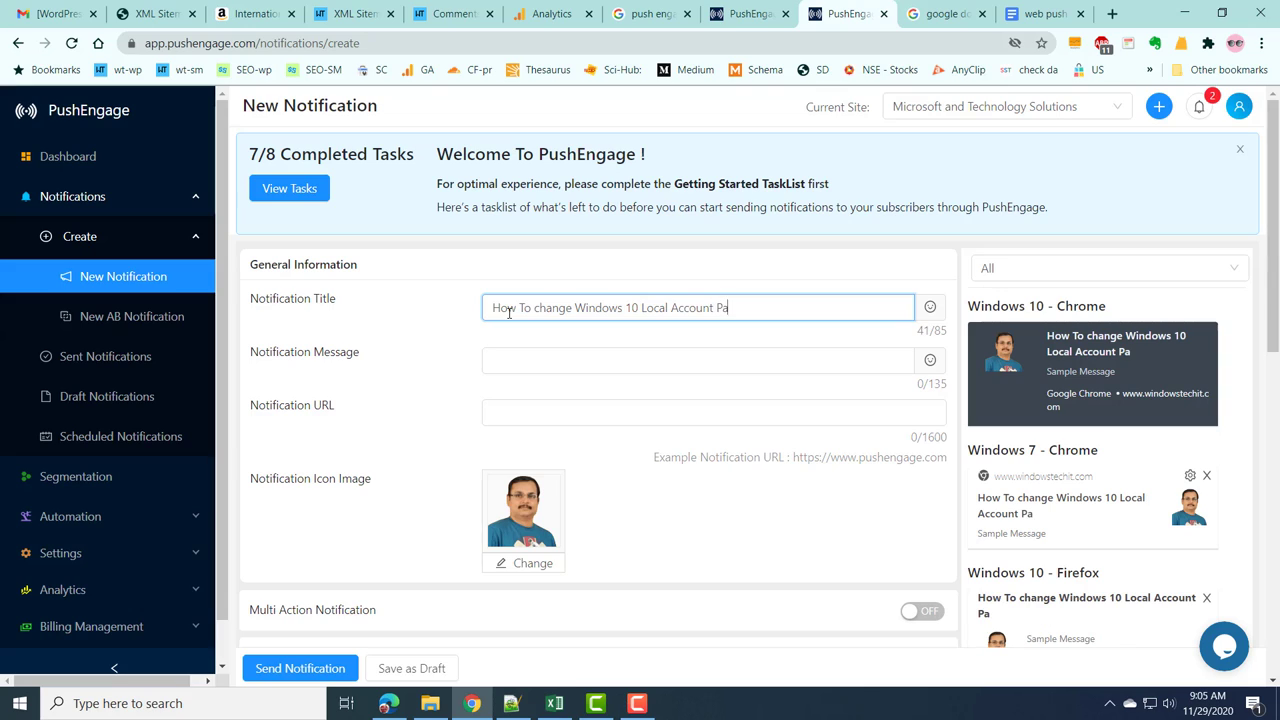
pyautogui.write('ssword')
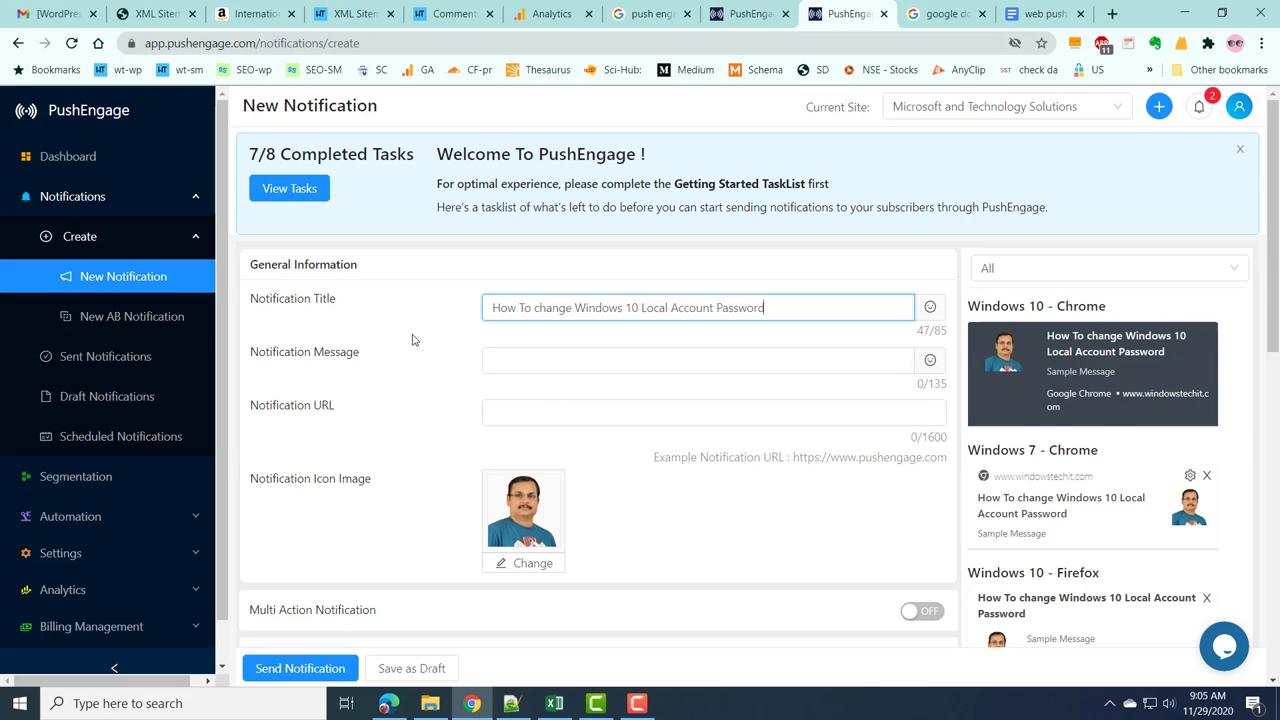
# Enter "Click this message to see more details" as the notification message.
pyautogui.click(519, 363)
pyautogui.click(519, 363)
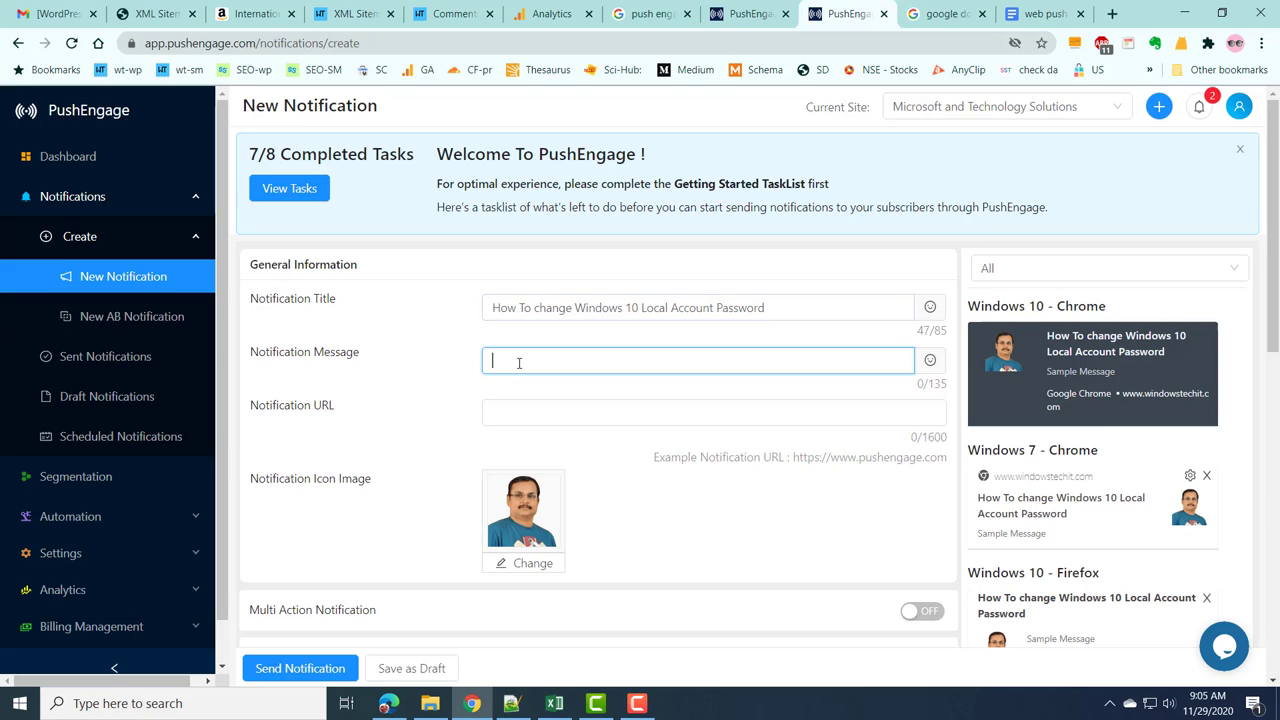
pyautogui.write('Clic')
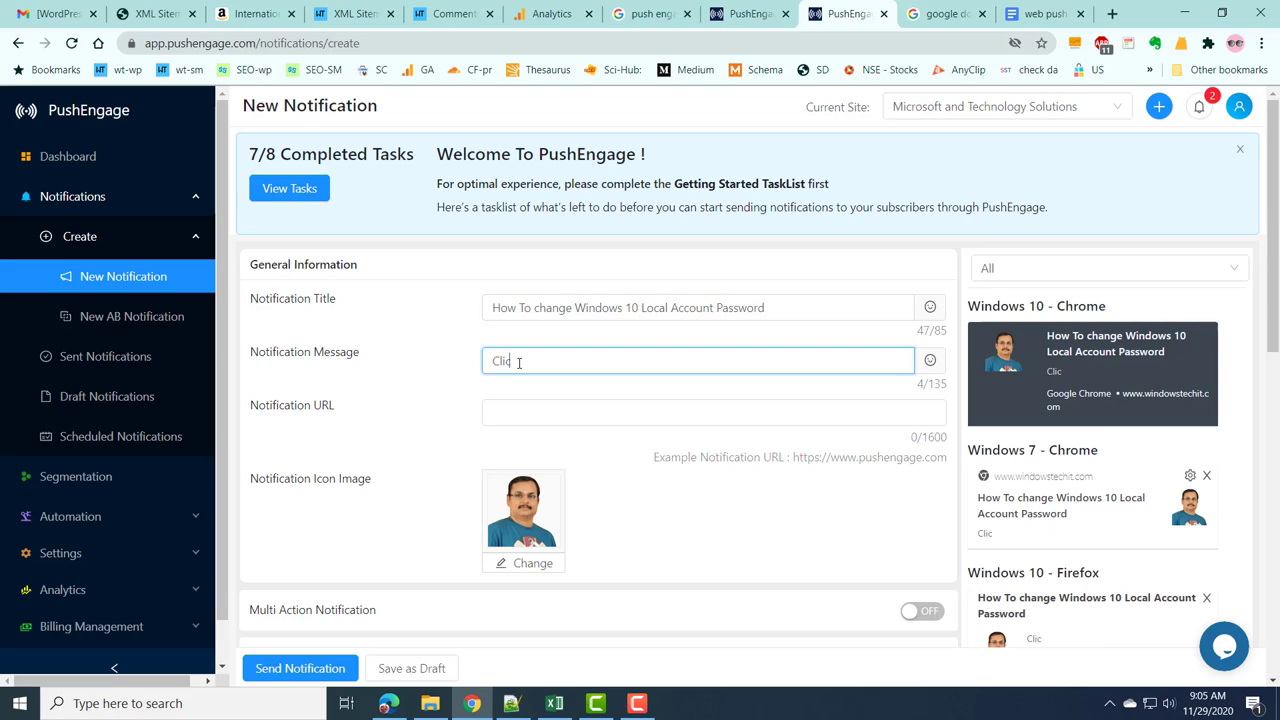
pyautogui.write('k this message')
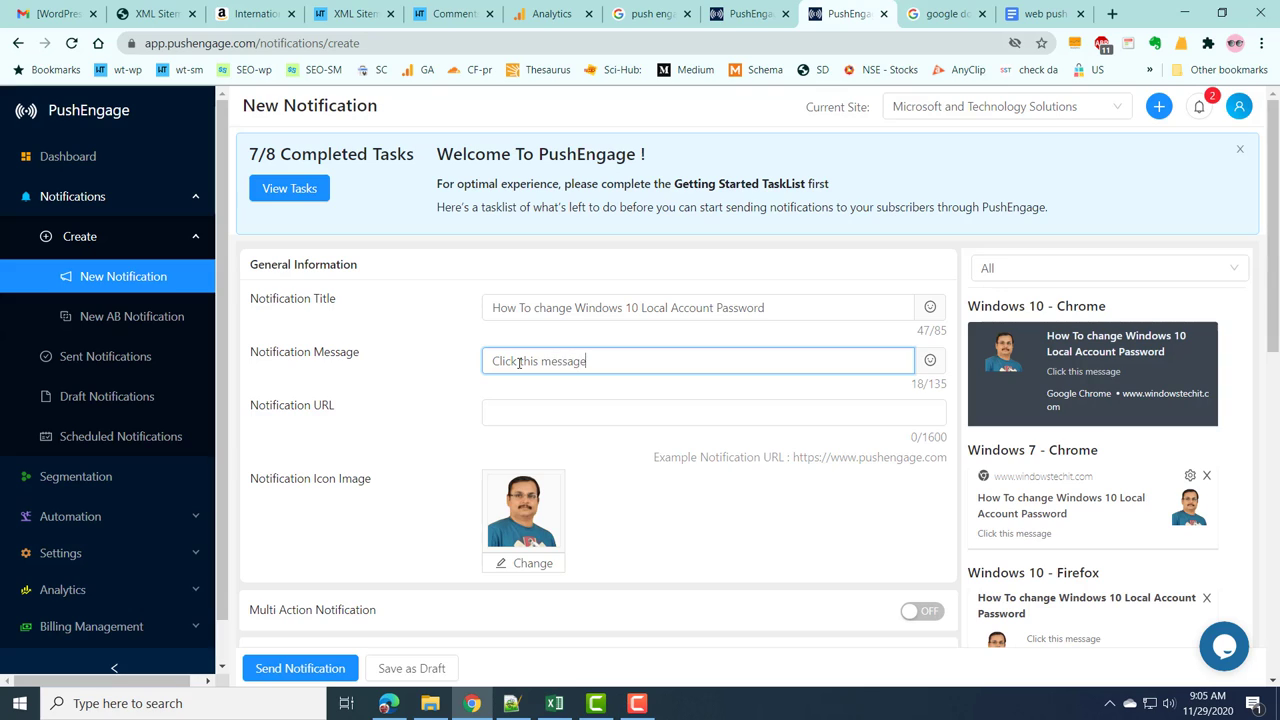
pyautogui.write(' to see more details')
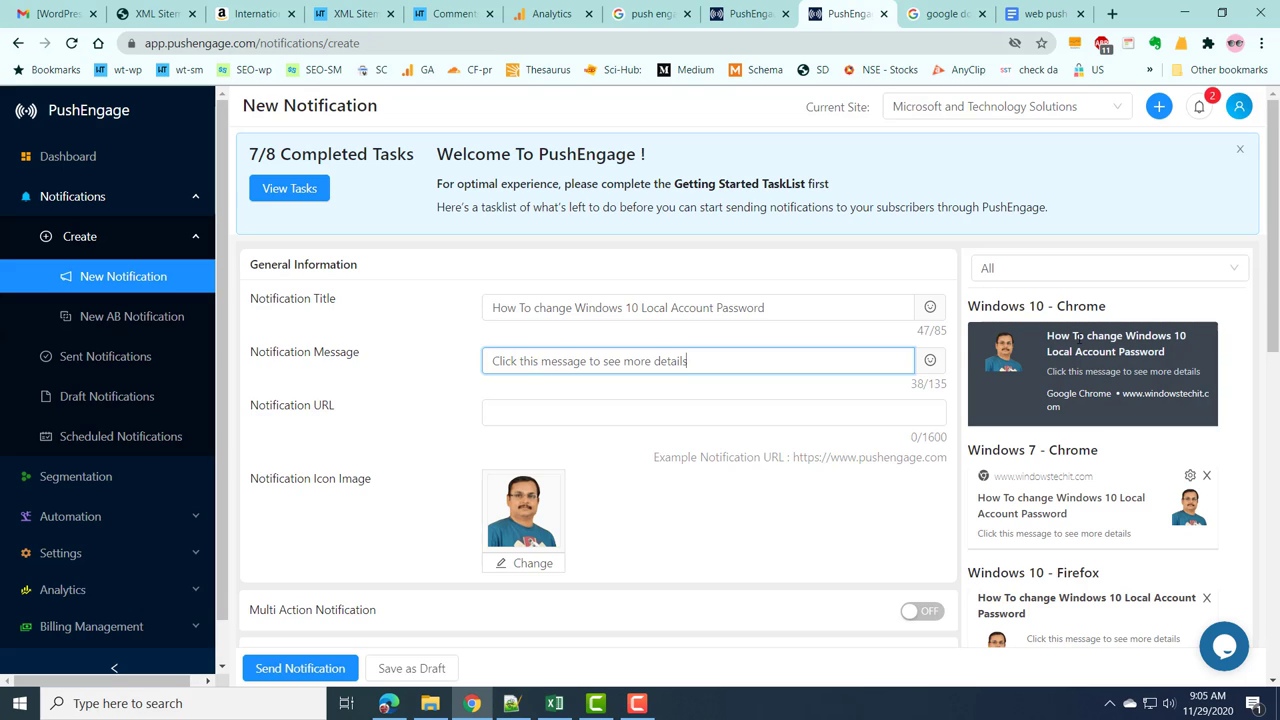
pyautogui.click(537, 401)
# Turn on Multi Action Notification, enable Button 2 in addition to Button 1, and check the notification preview.
pyautogui.scroll(-1, 620, 531)
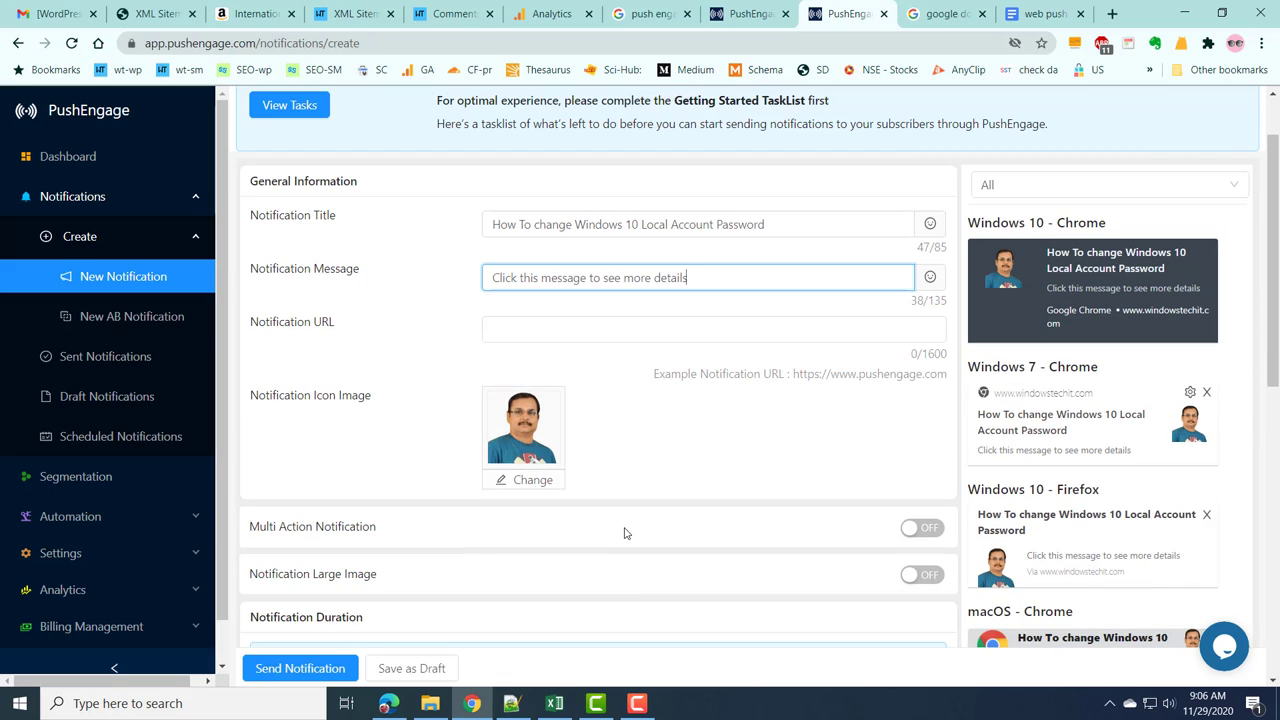
pyautogui.scroll(-1, 624, 532)
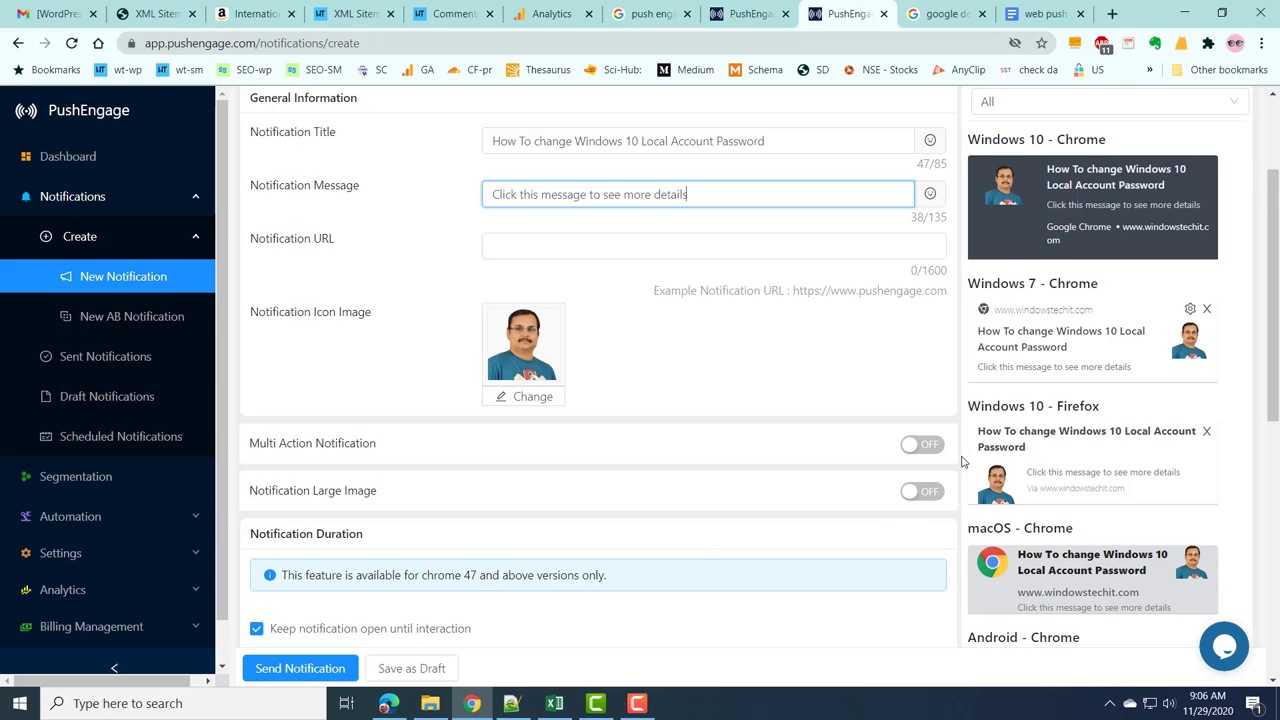
pyautogui.click(922, 447)
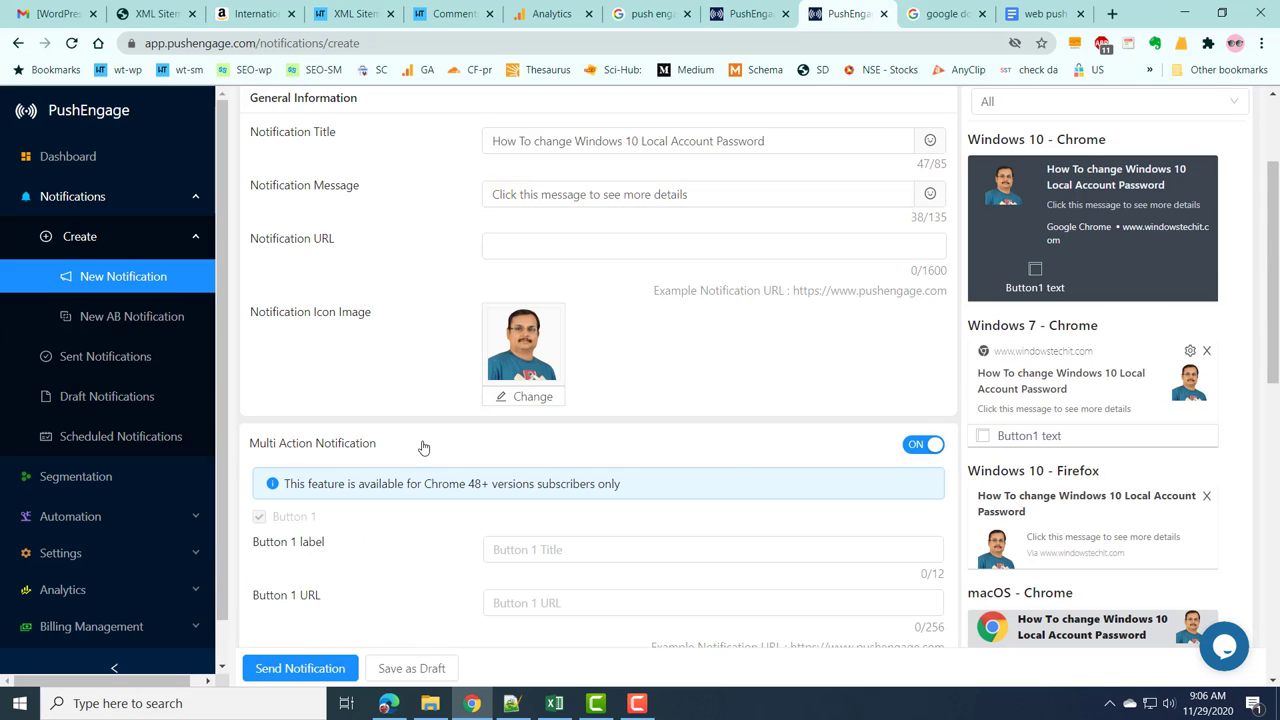
pyautogui.scroll(-2, 424, 447)
pyautogui.scroll(-1, 434, 449)
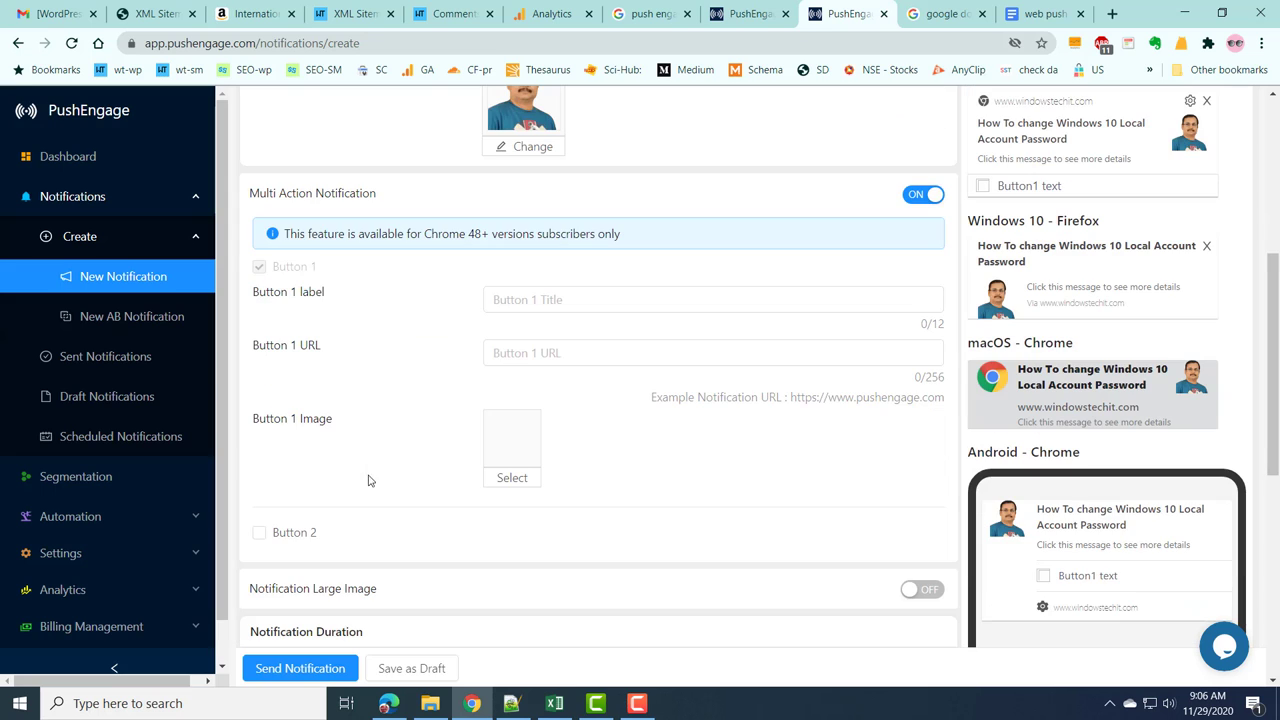
pyautogui.click(316, 528)
pyautogui.scroll(4, 1006, 206)
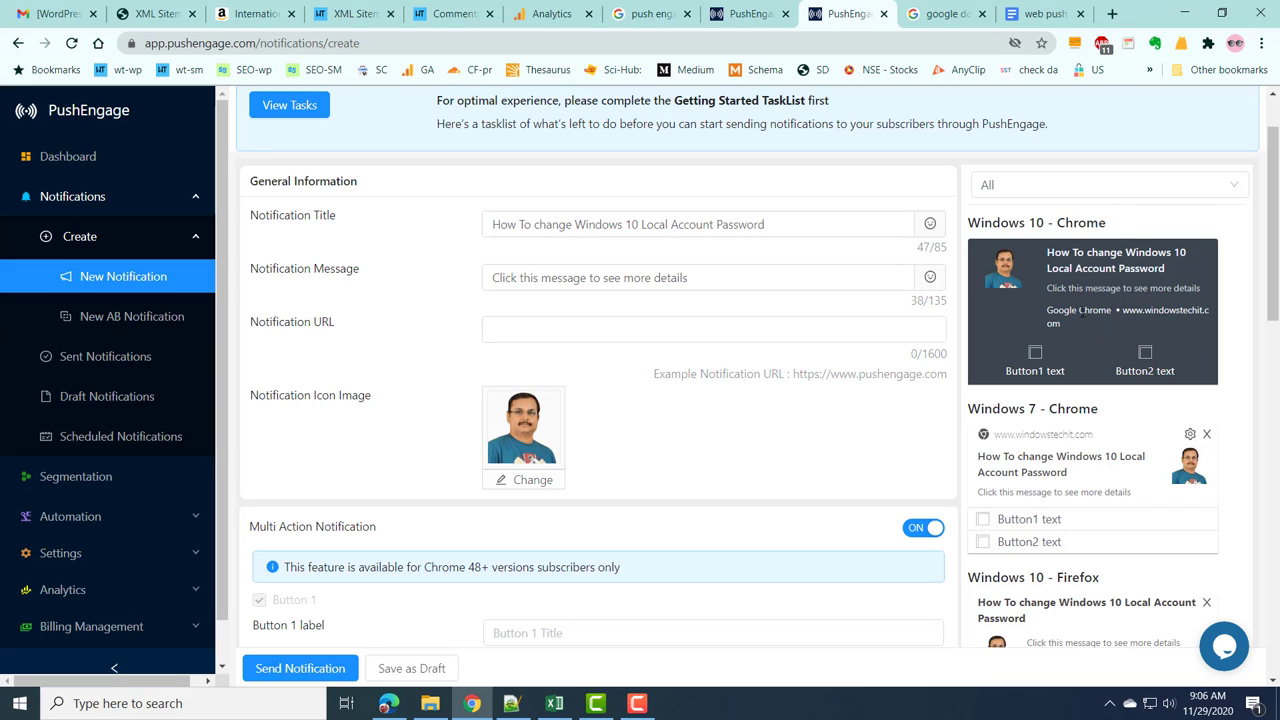
# Examine the notification previews for Windows 10, Windows 7, Firefox, macOS and Android, including how the two action buttons look.
pyautogui.scroll(-1, 1097, 307)
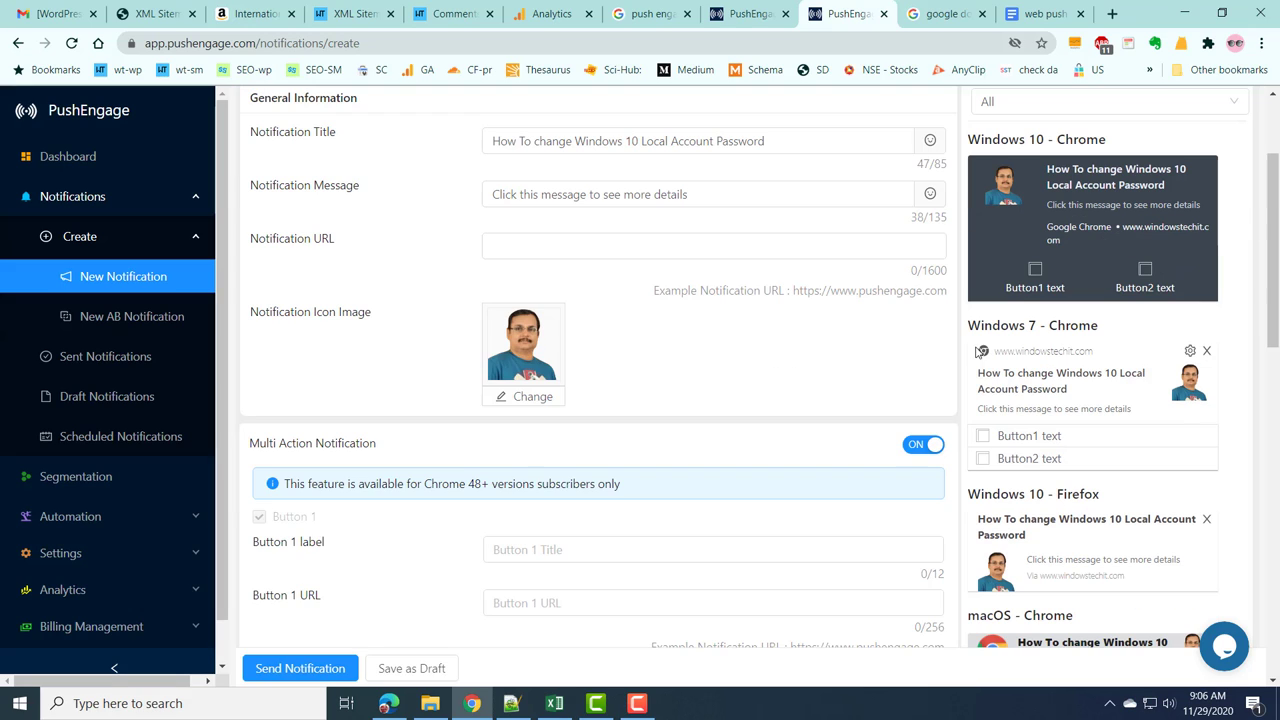
pyautogui.scroll(-2, 1071, 367)
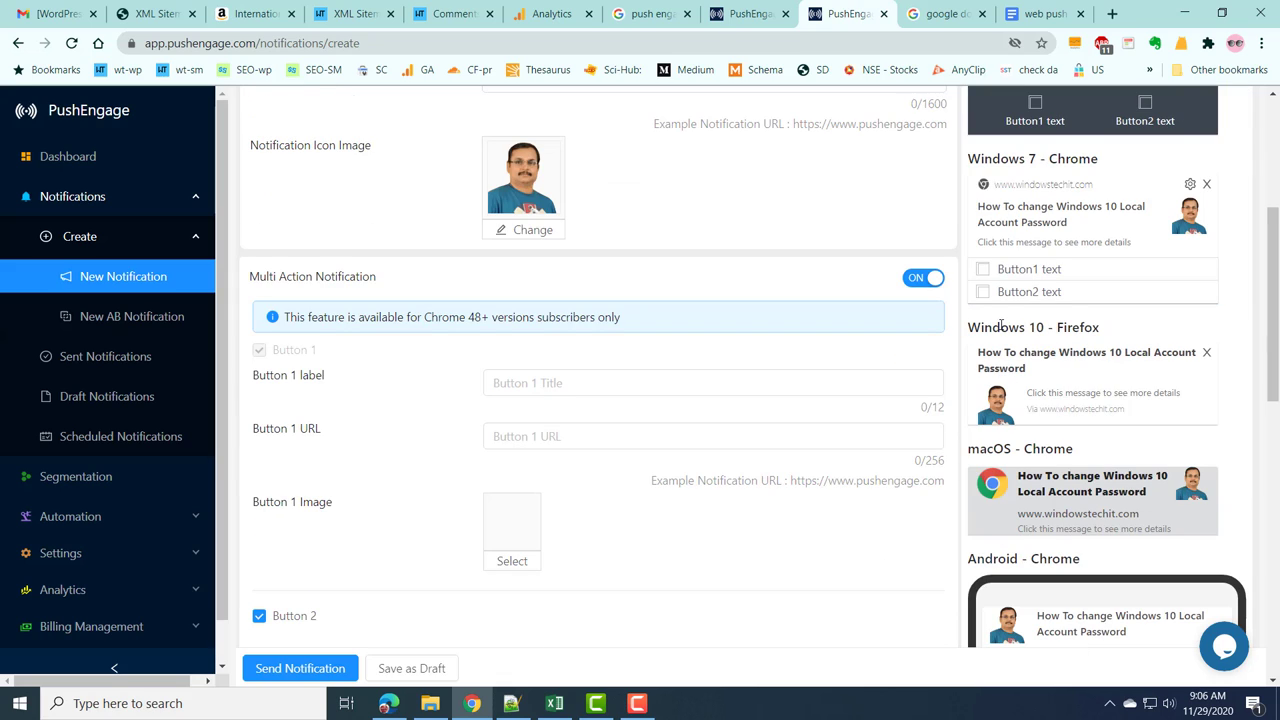
pyautogui.scroll(-1, 1059, 385)
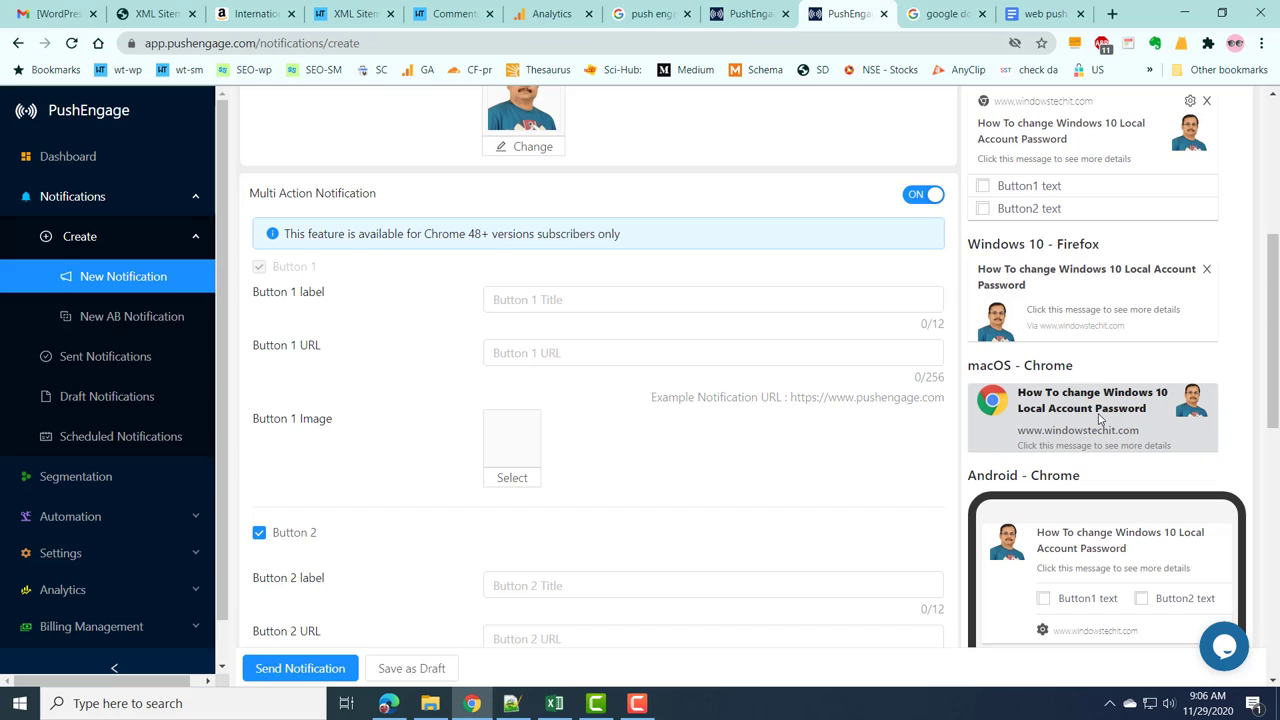
pyautogui.scroll(-2, 1100, 418)
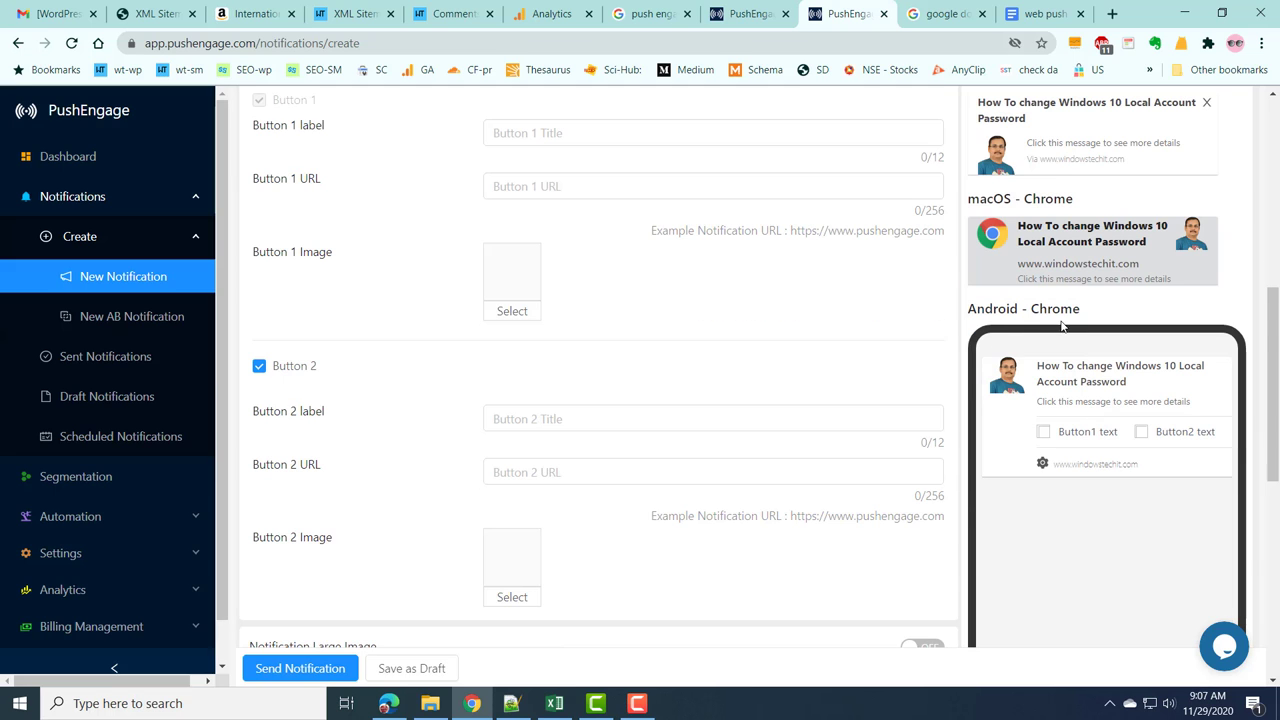
pyautogui.scroll(-4, 1058, 327)
pyautogui.scroll(10, 1053, 329)
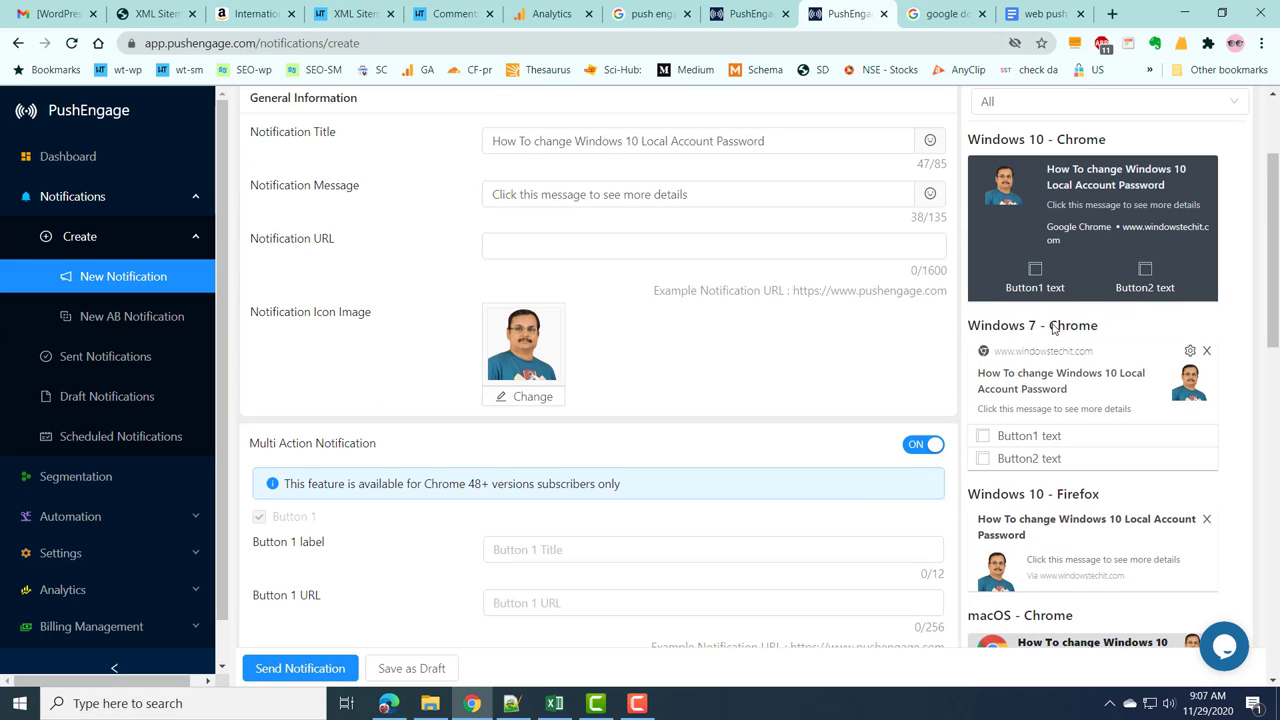
pyautogui.scroll(-1, 1053, 329)
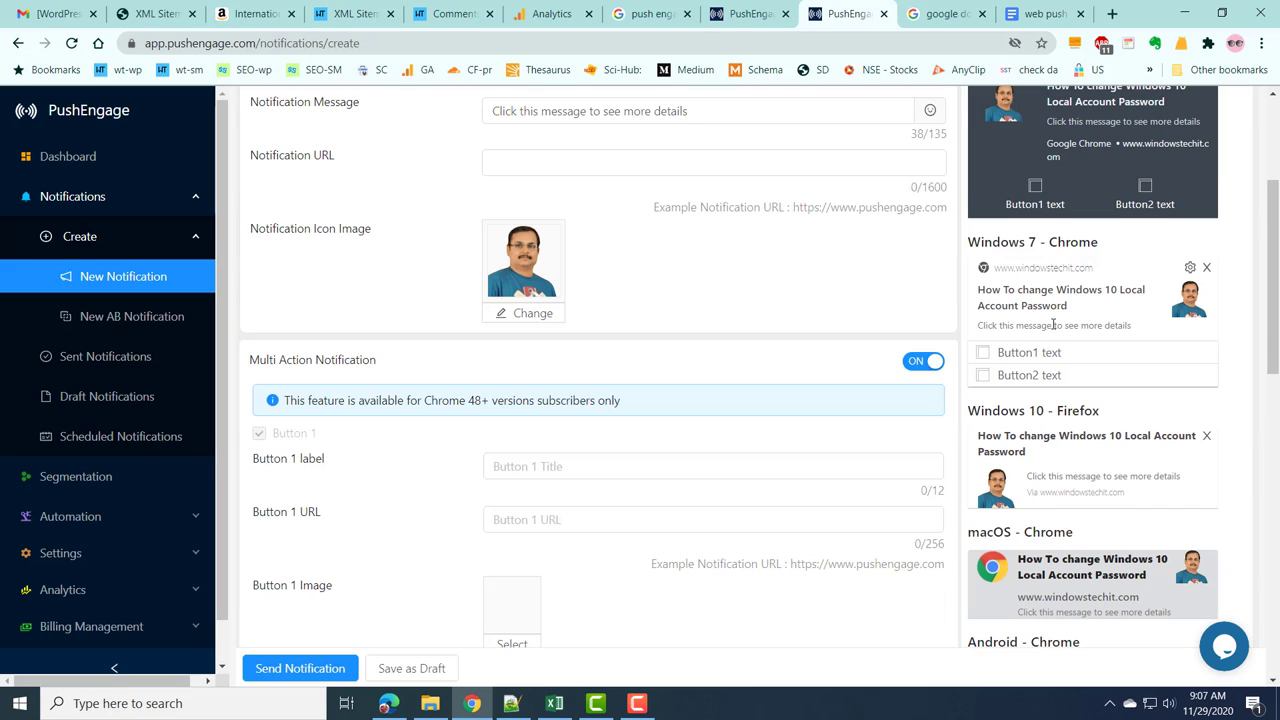
pyautogui.scroll(-2, 1053, 325)
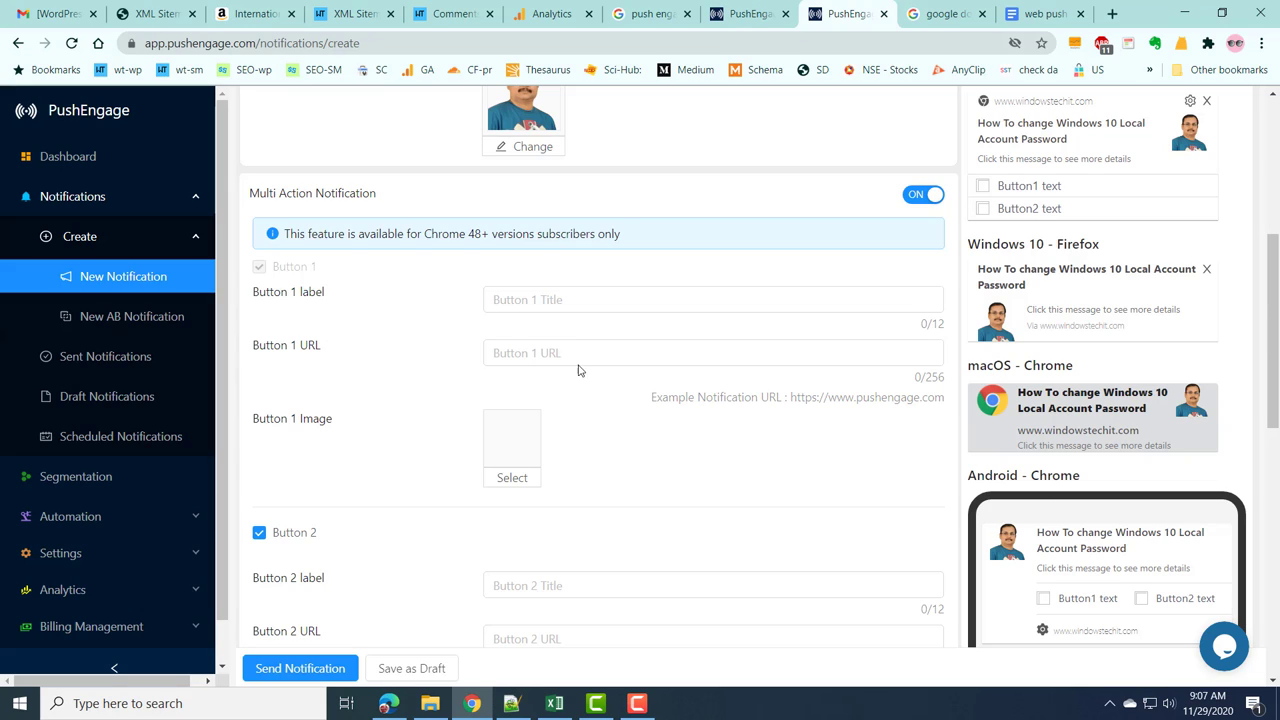
# Turn on Notification Large Image for the notification.
pyautogui.click(522, 293)
pyautogui.scroll(-4, 723, 323)
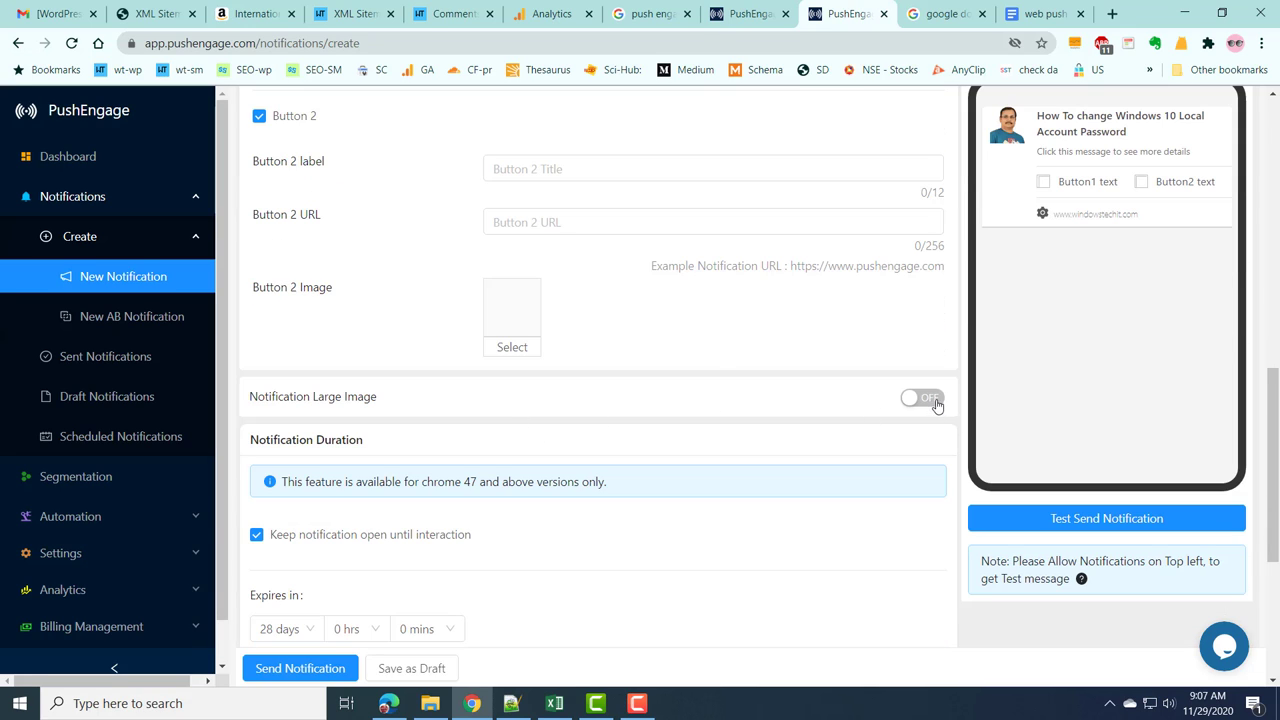
pyautogui.click(925, 399)
pyautogui.scroll(-2, 771, 421)
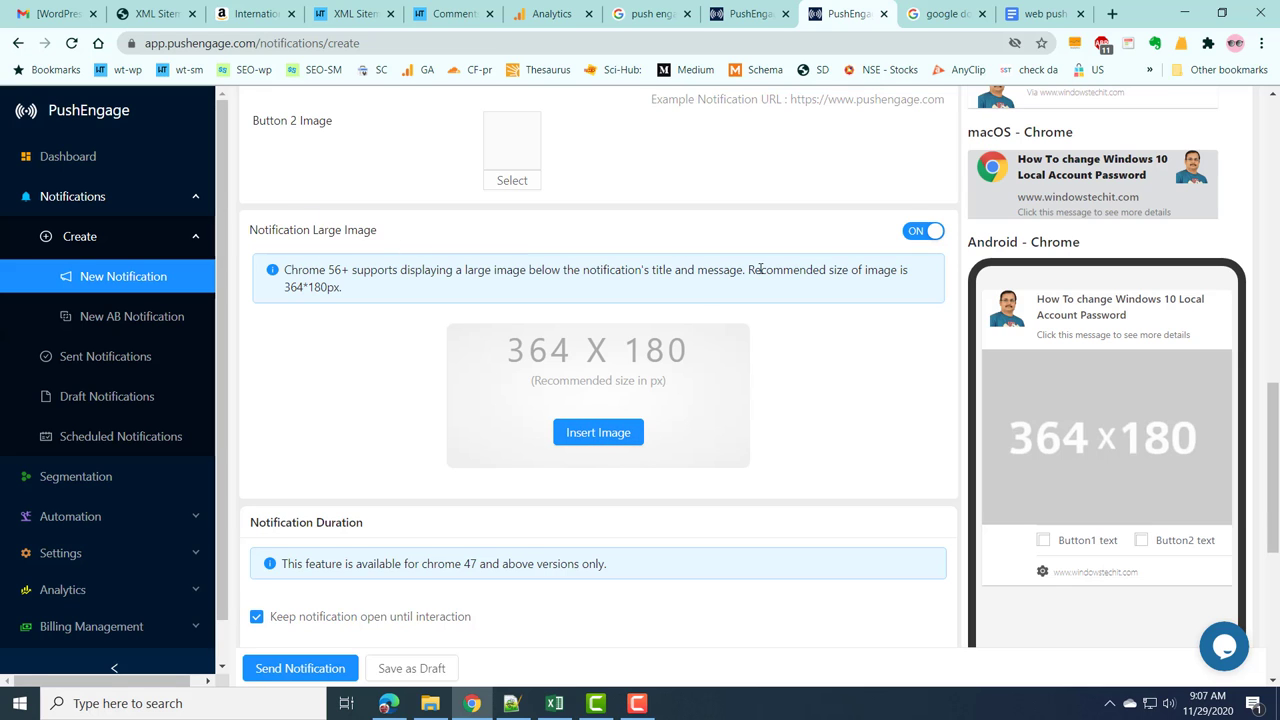
# Look through the Recent Files, Upload and Web Address(URL) sources for the large image, then close the chooser without picking an image.
pyautogui.click(590, 434)
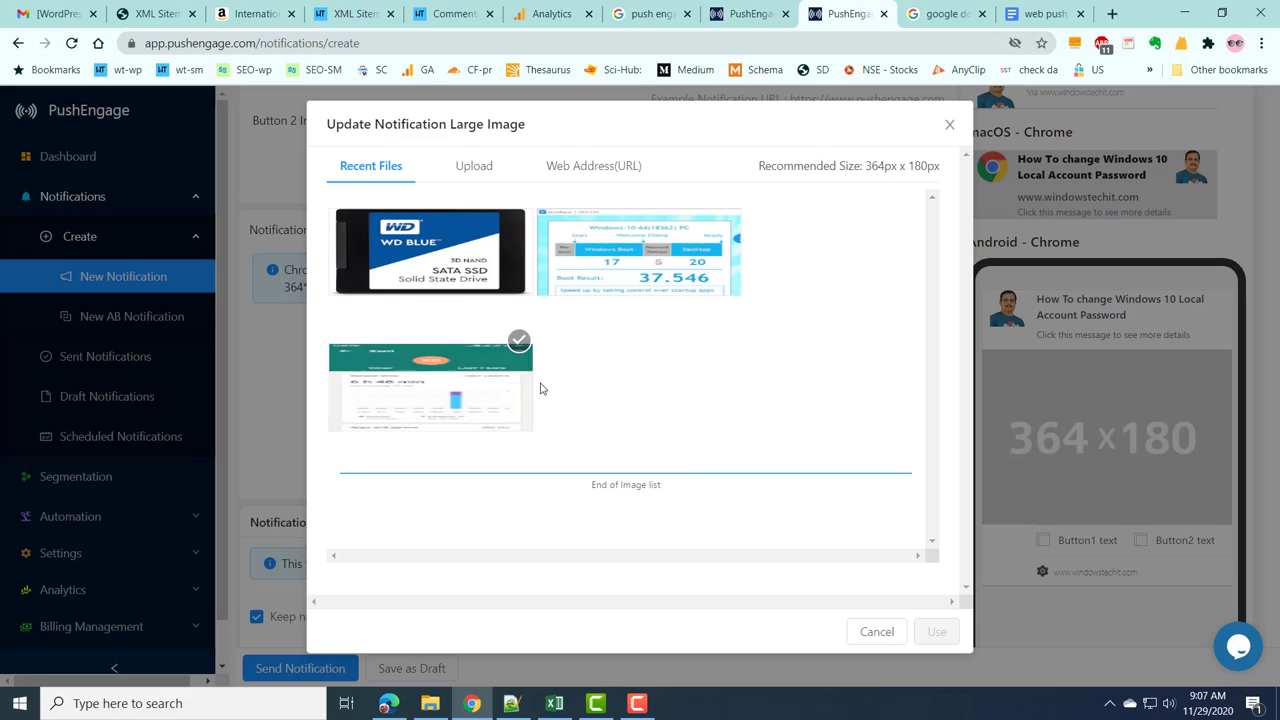
pyautogui.click(476, 168)
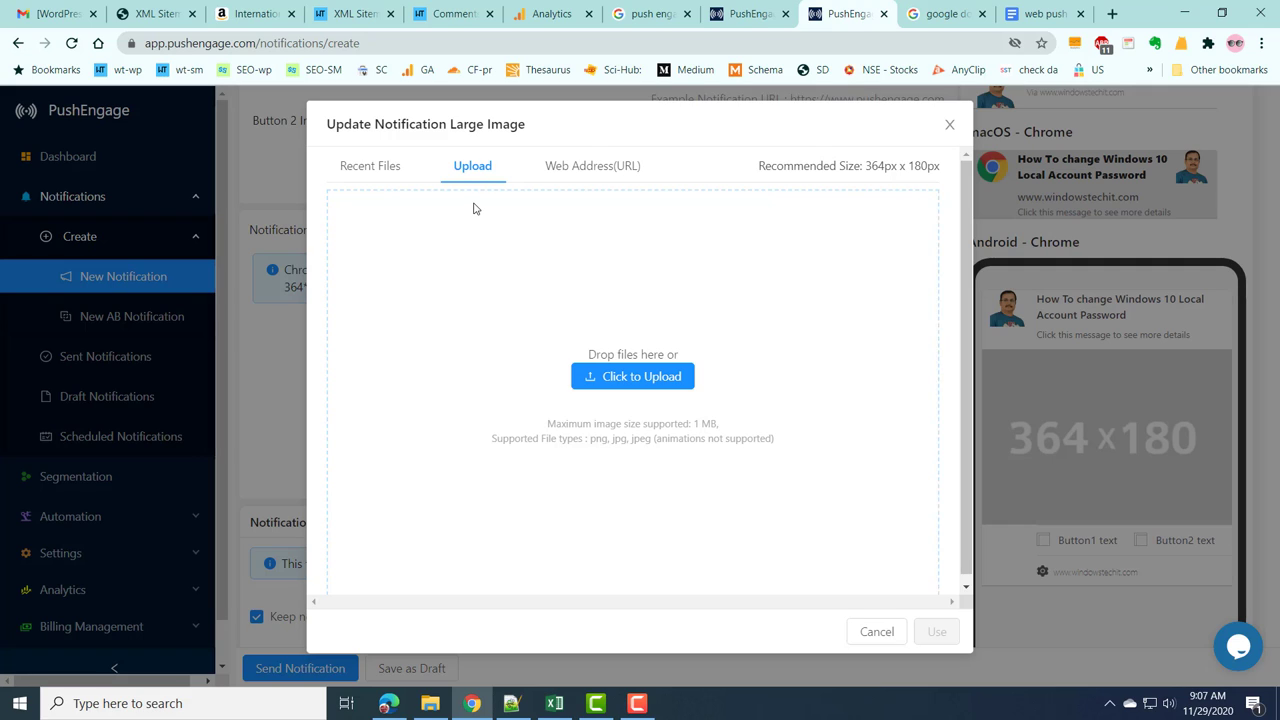
pyautogui.click(590, 176)
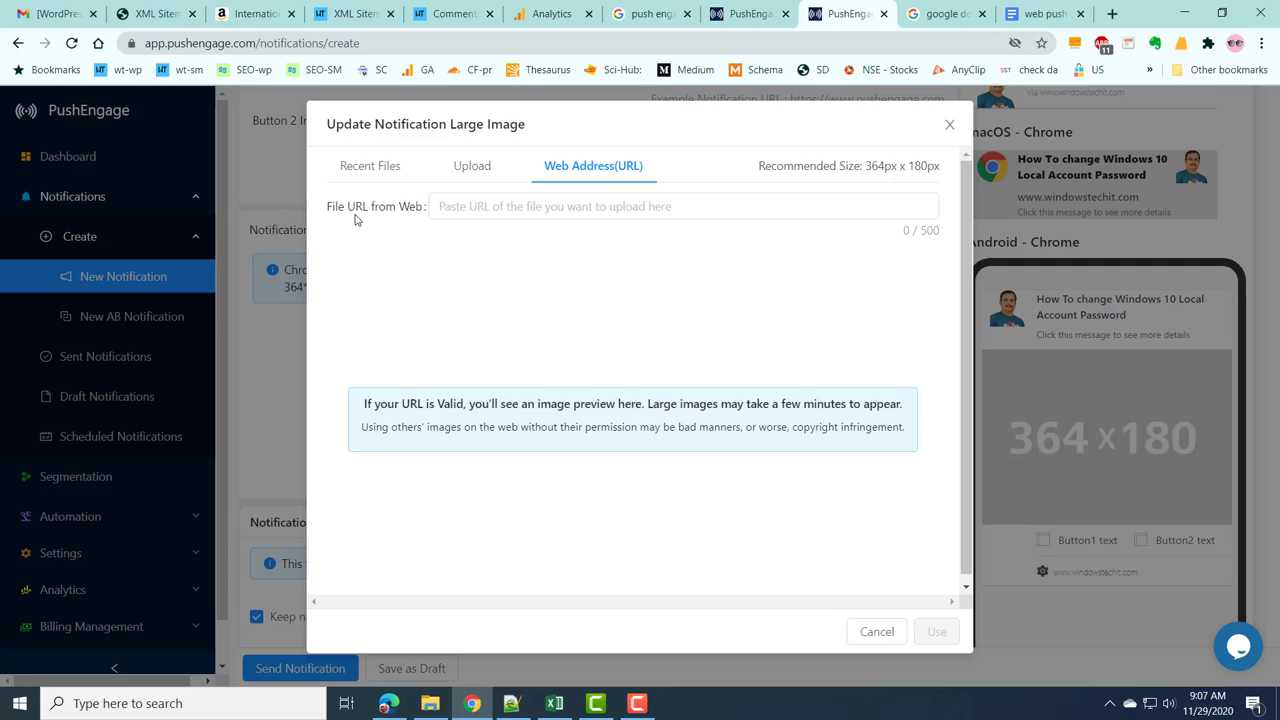
pyautogui.click(477, 213)
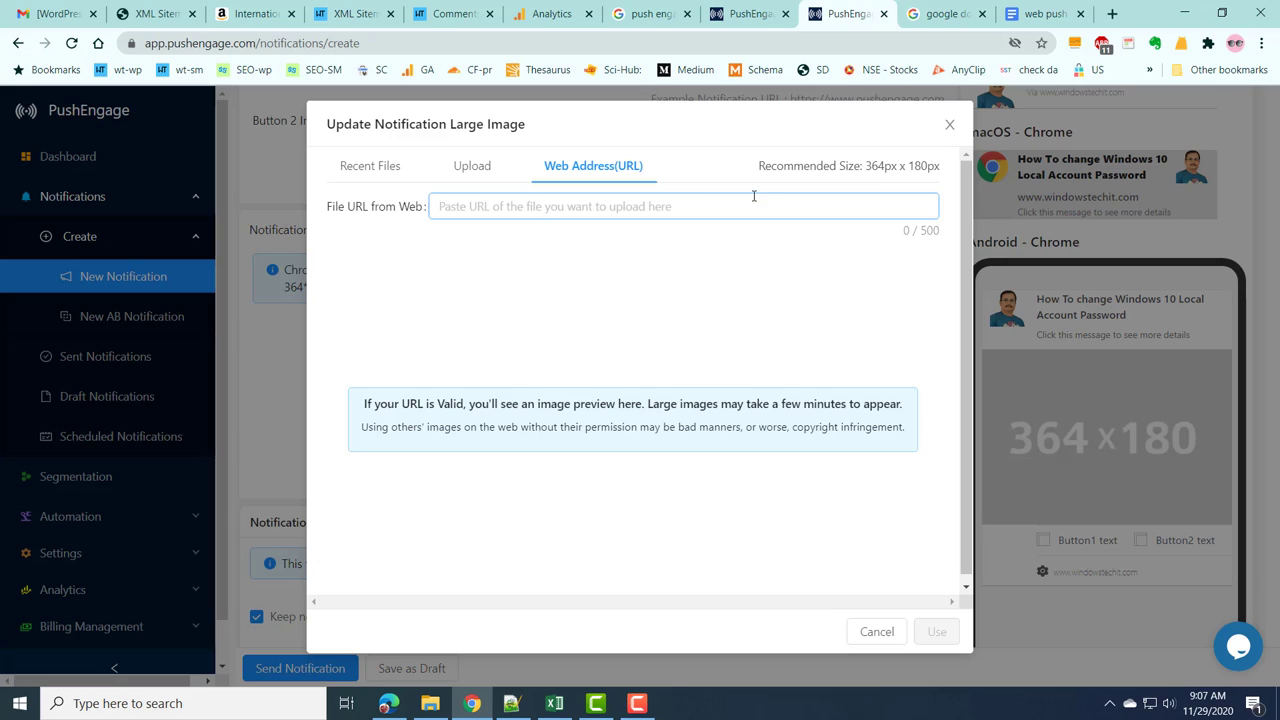
pyautogui.click(949, 124)
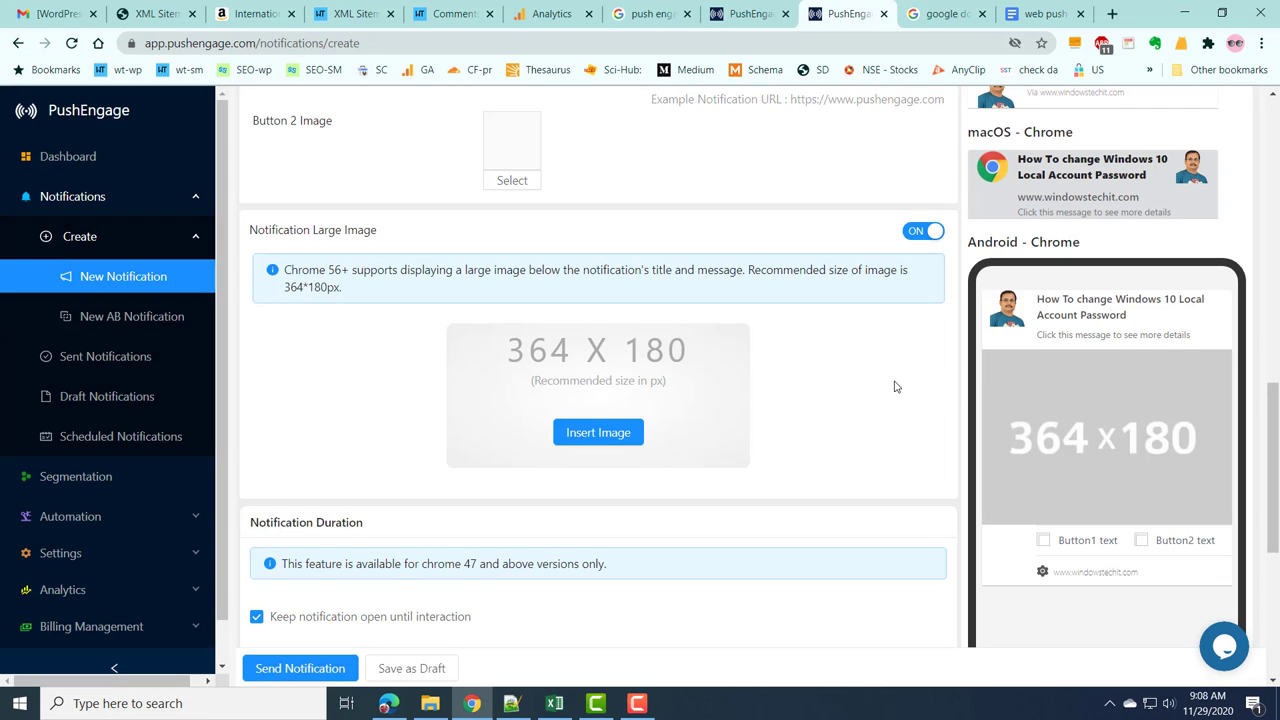
# Review the notification duration and expiry settings, expand the UTM parameters to check their fields, and view the scheduling options.
pyautogui.scroll(-5, 907, 390)
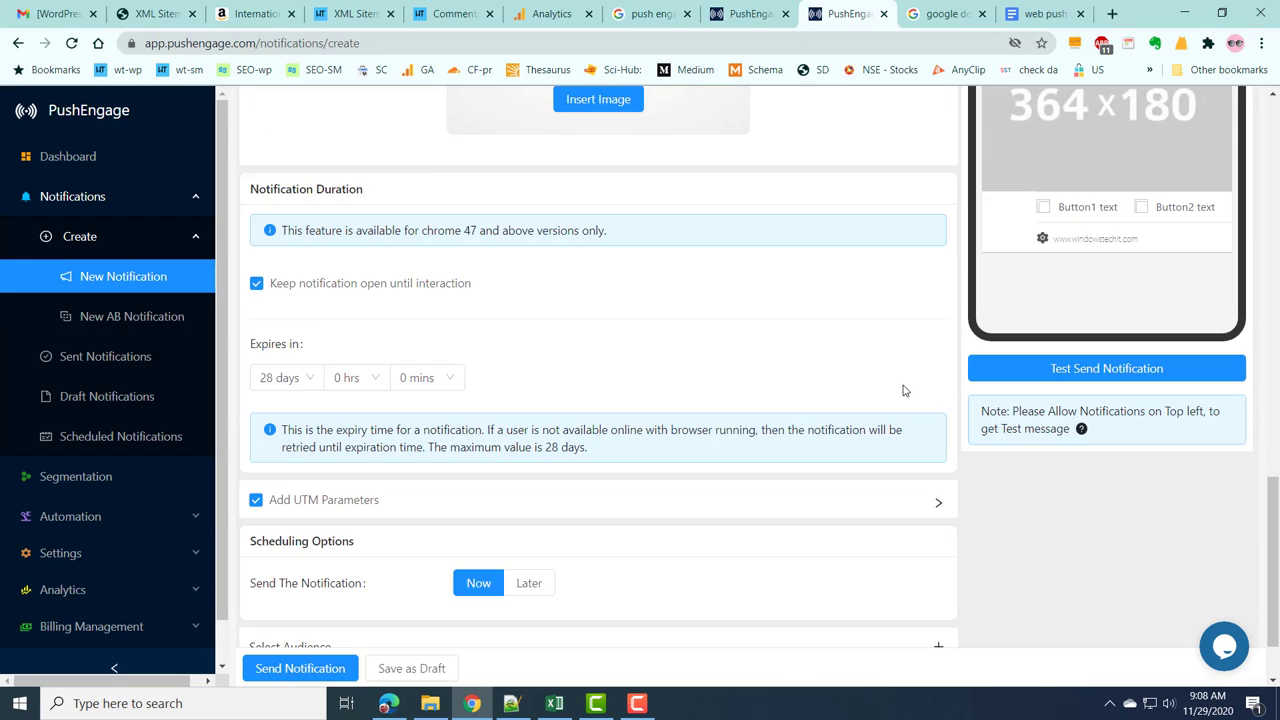
pyautogui.scroll(1, 903, 390)
pyautogui.scroll(-1, 645, 315)
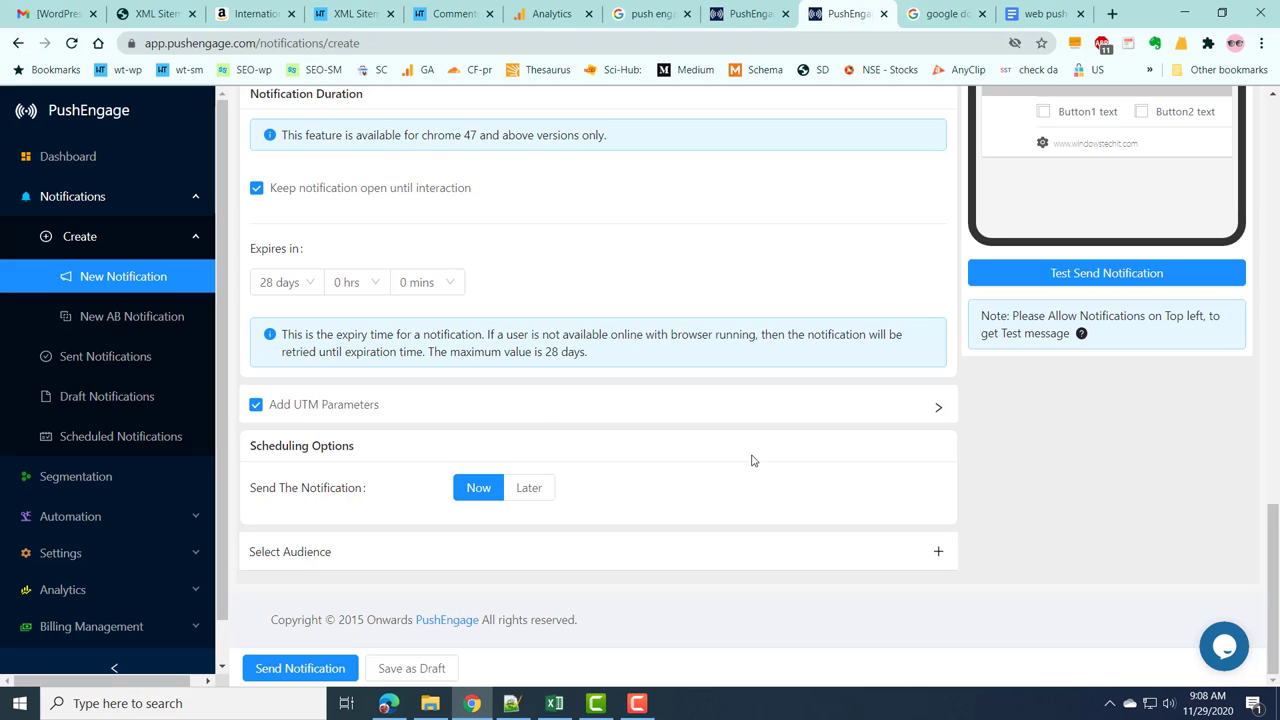
pyautogui.click(939, 408)
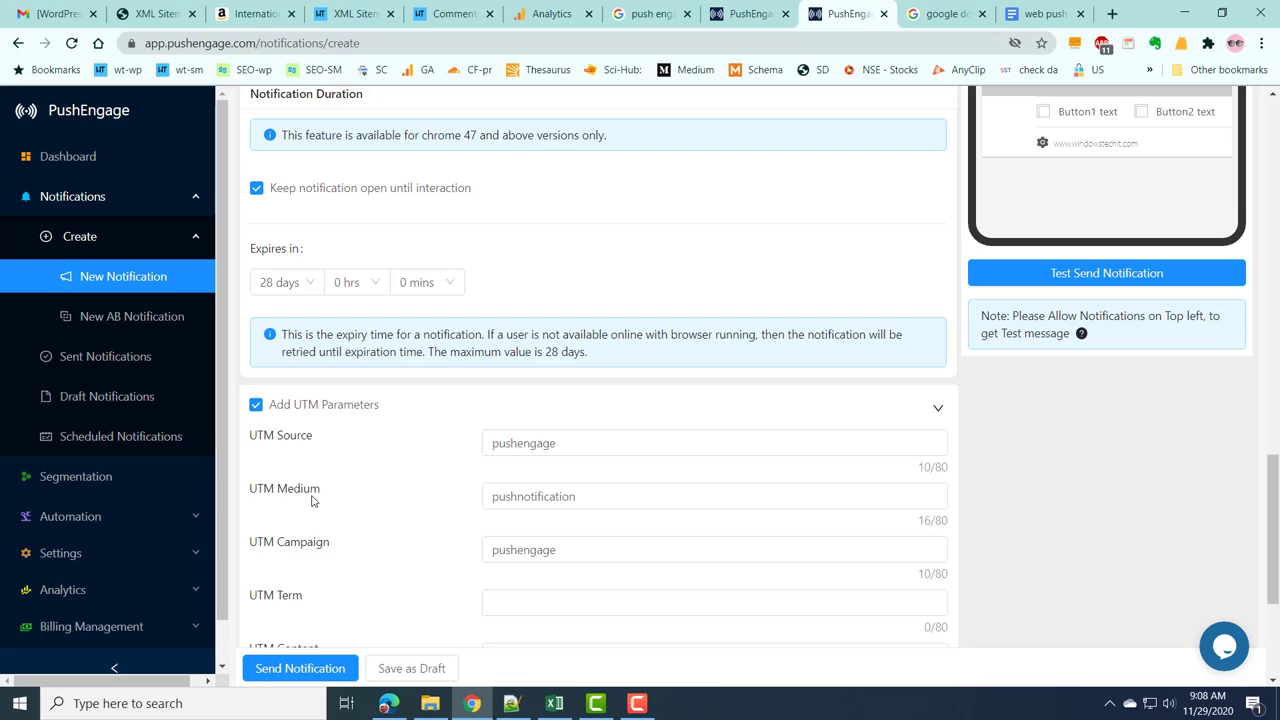
pyautogui.scroll(-1, 395, 603)
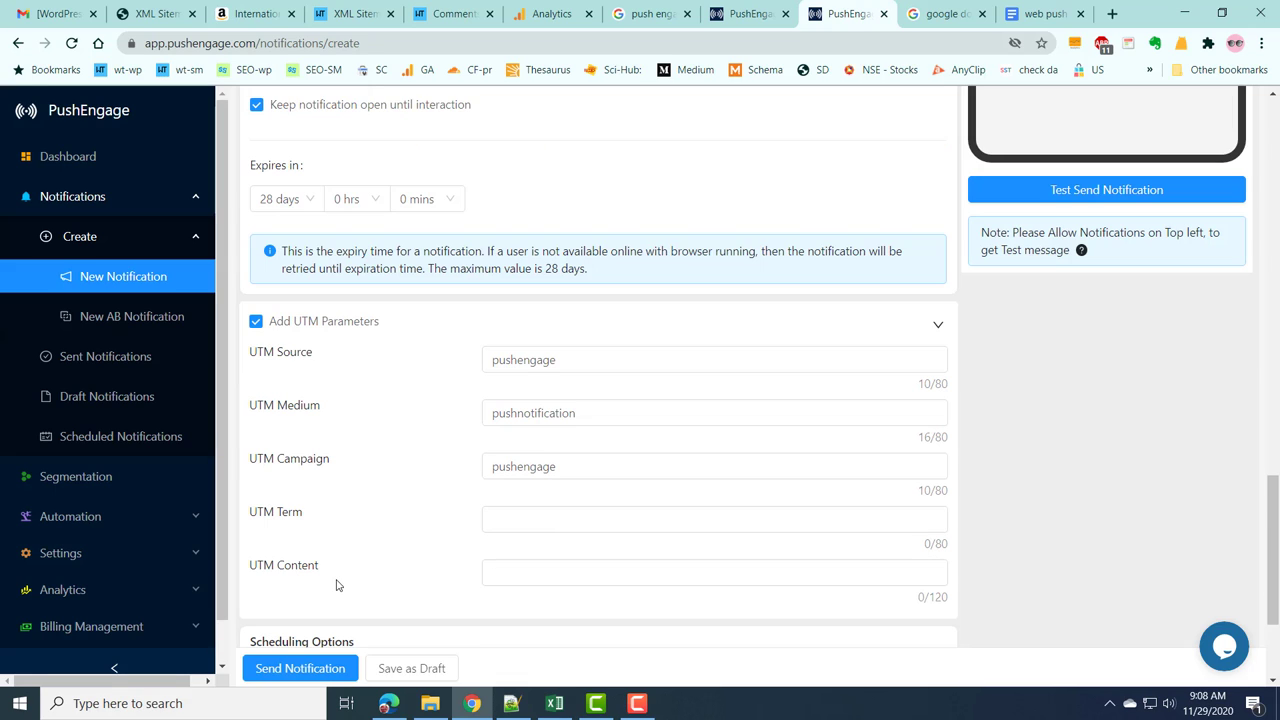
pyautogui.scroll(-2, 336, 585)
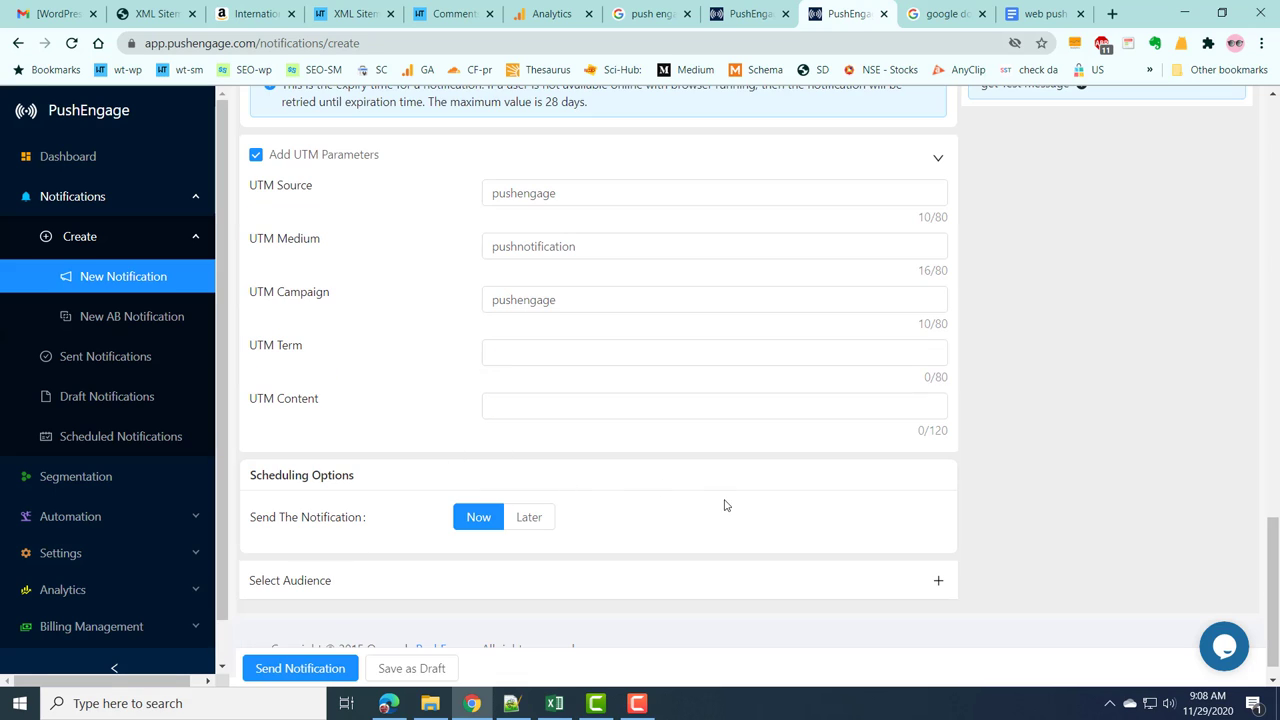
pyautogui.scroll(-1, 457, 460)
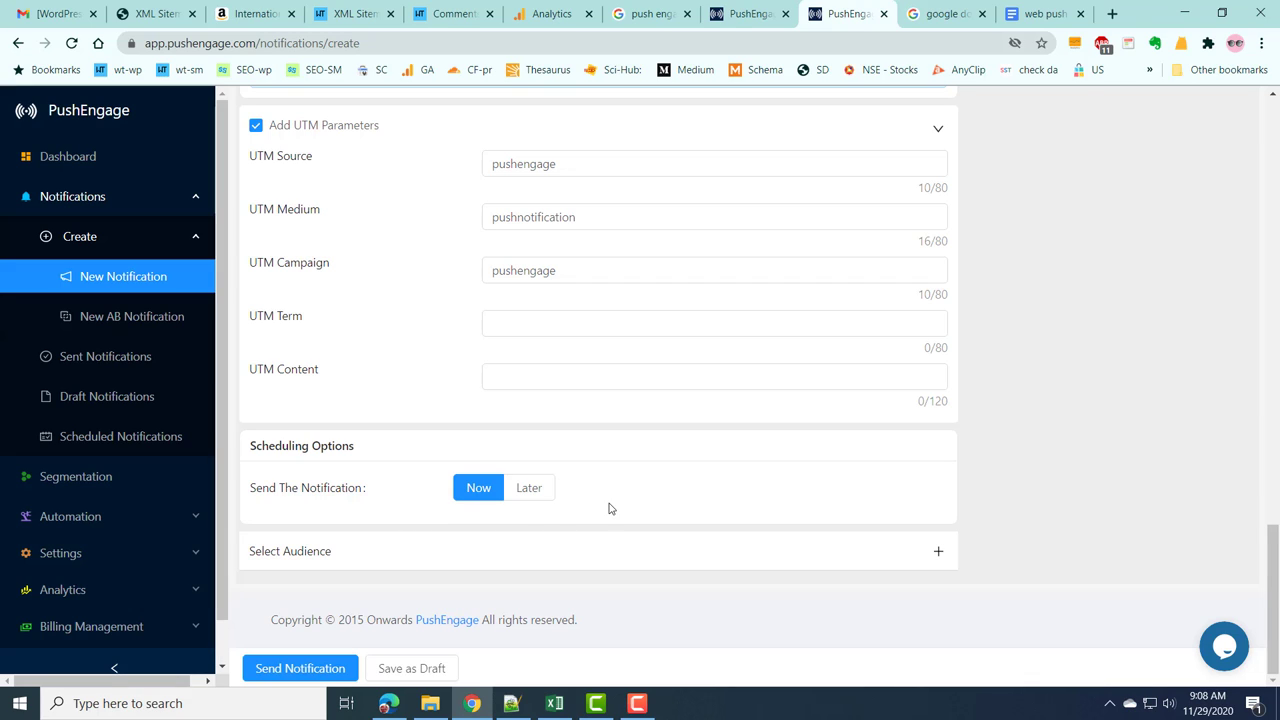
# Expand the Select Audience section and review its subscription date range and the include and exclude segment options.
pyautogui.click(939, 553)
pyautogui.scroll(-4, 744, 449)
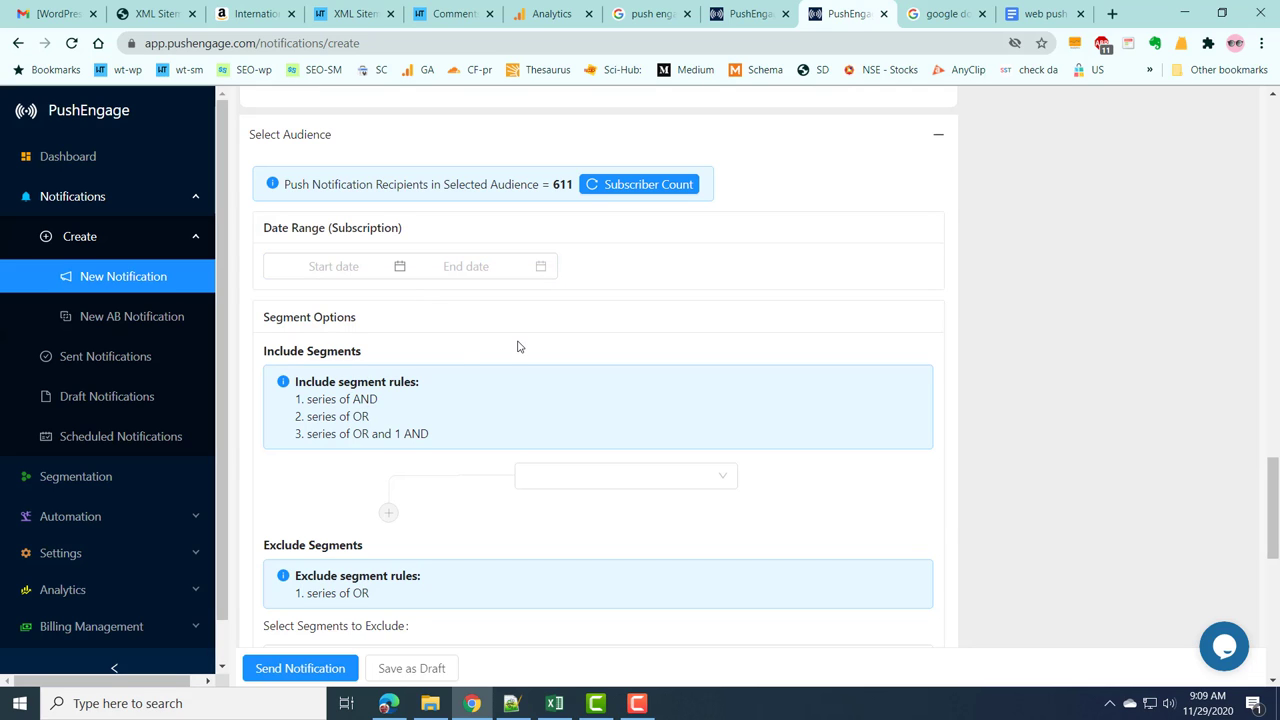
pyautogui.scroll(-2, 517, 346)
pyautogui.scroll(1, 517, 346)
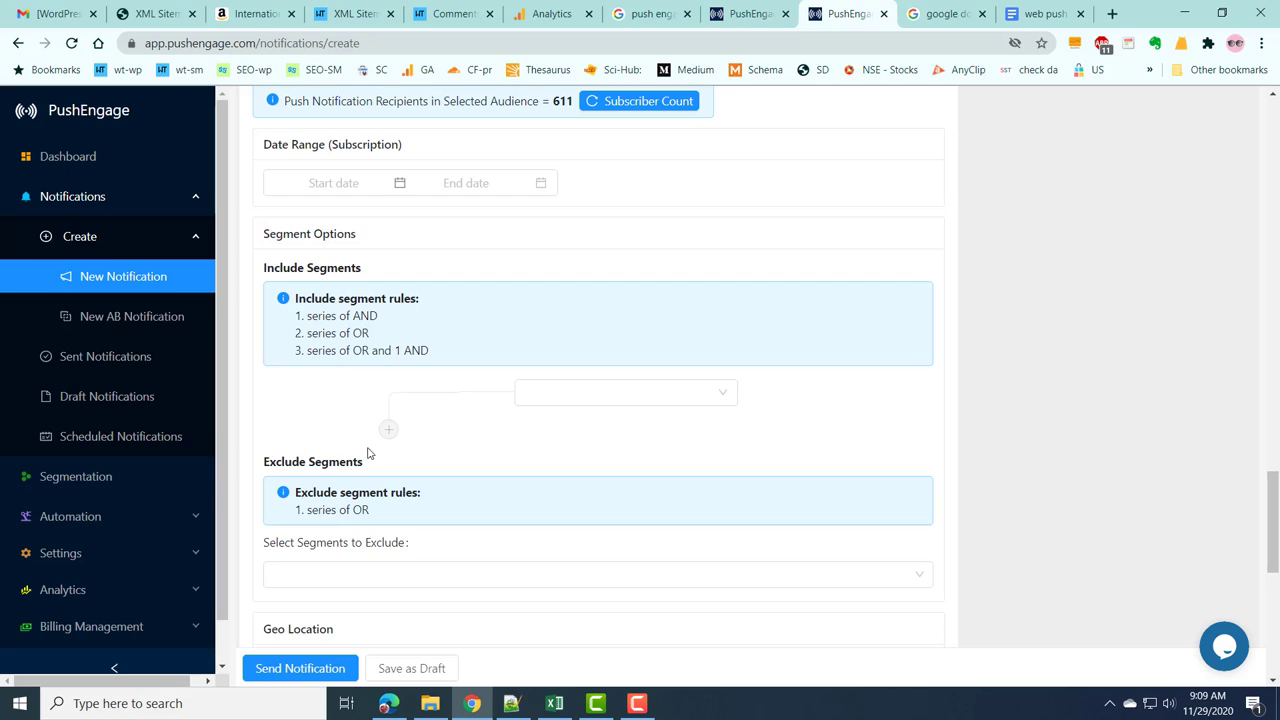
pyautogui.scroll(-1, 490, 416)
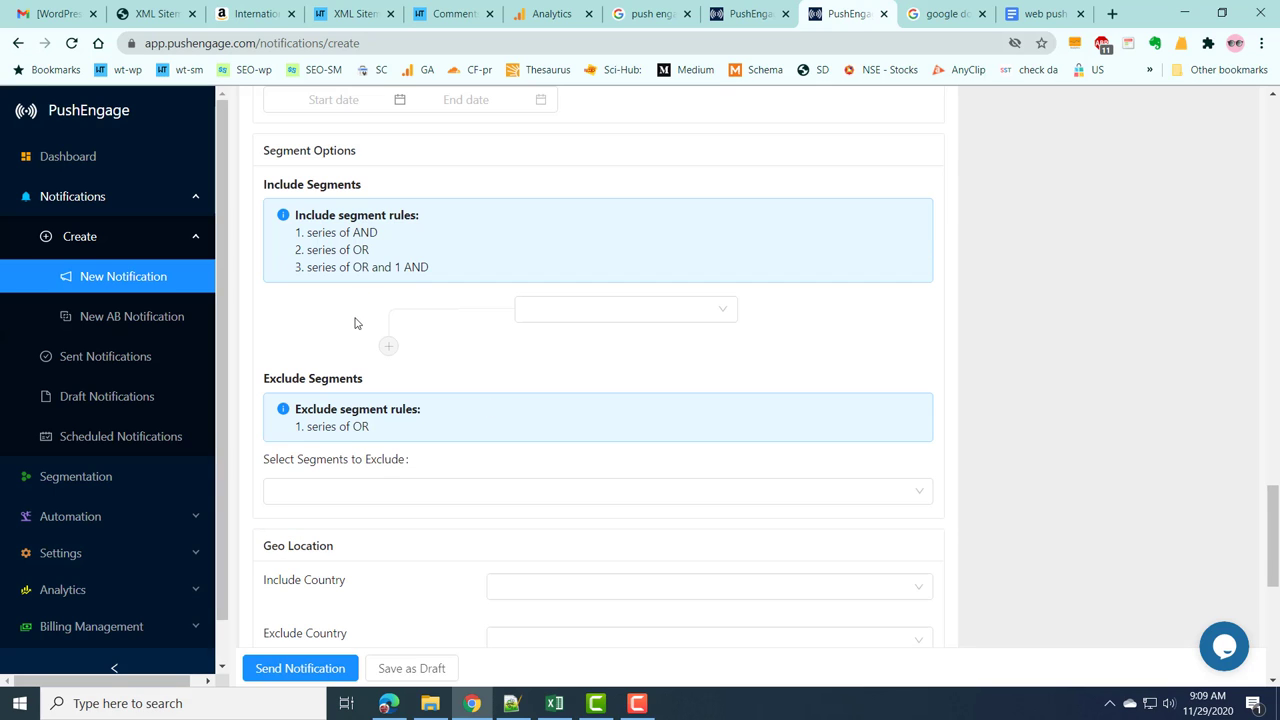
# View the countries offered for Include Country in the Geo Location filters without selecting one.
pyautogui.scroll(-2, 435, 400)
pyautogui.scroll(-2, 438, 403)
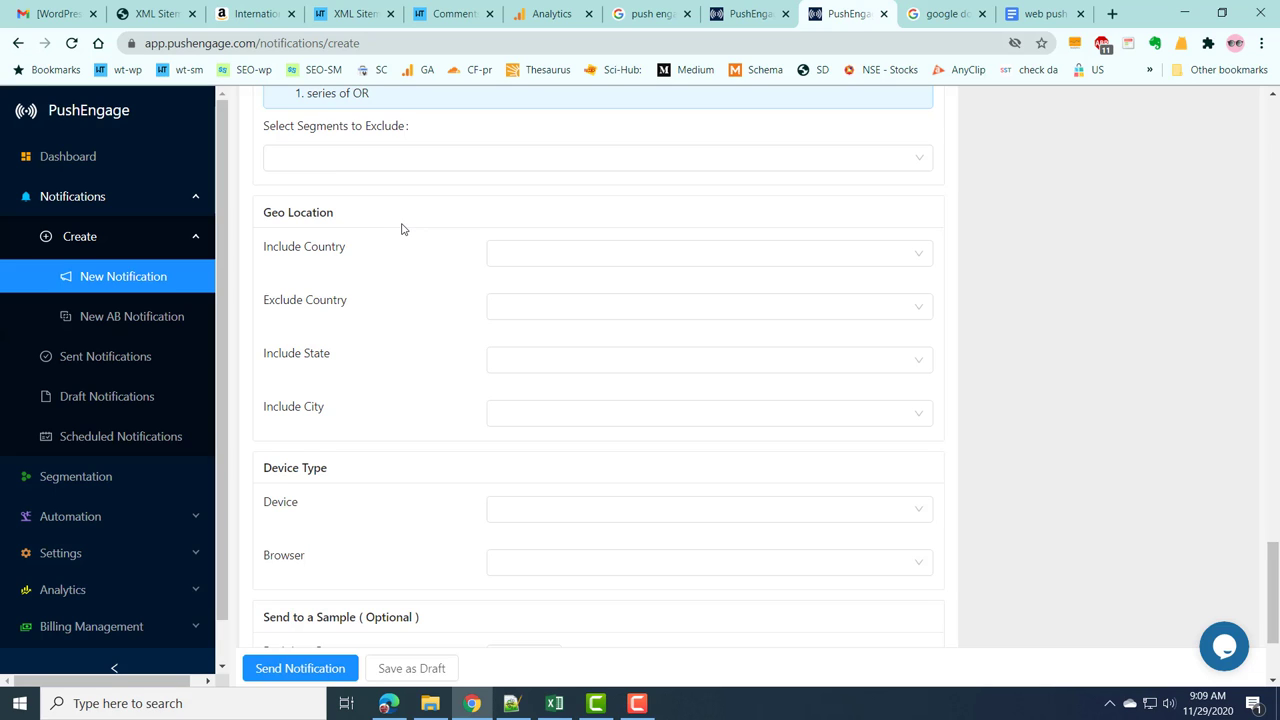
pyautogui.click(519, 257)
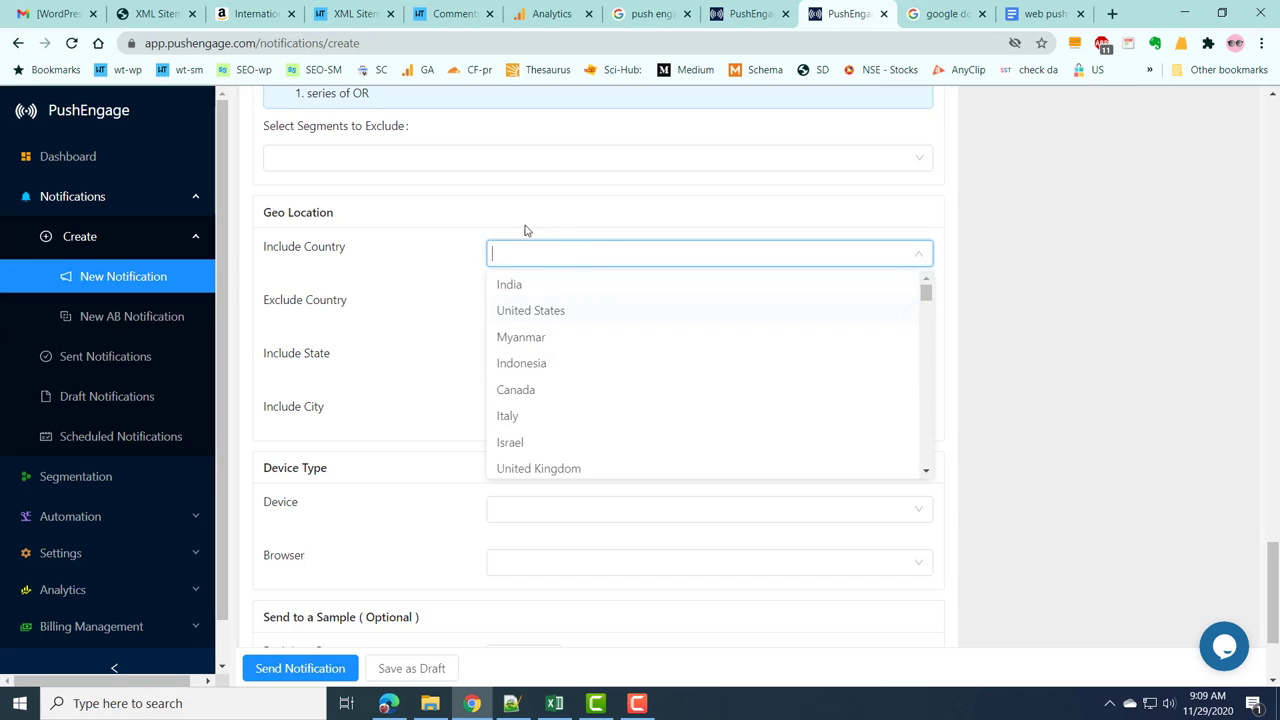
pyautogui.click(452, 213)
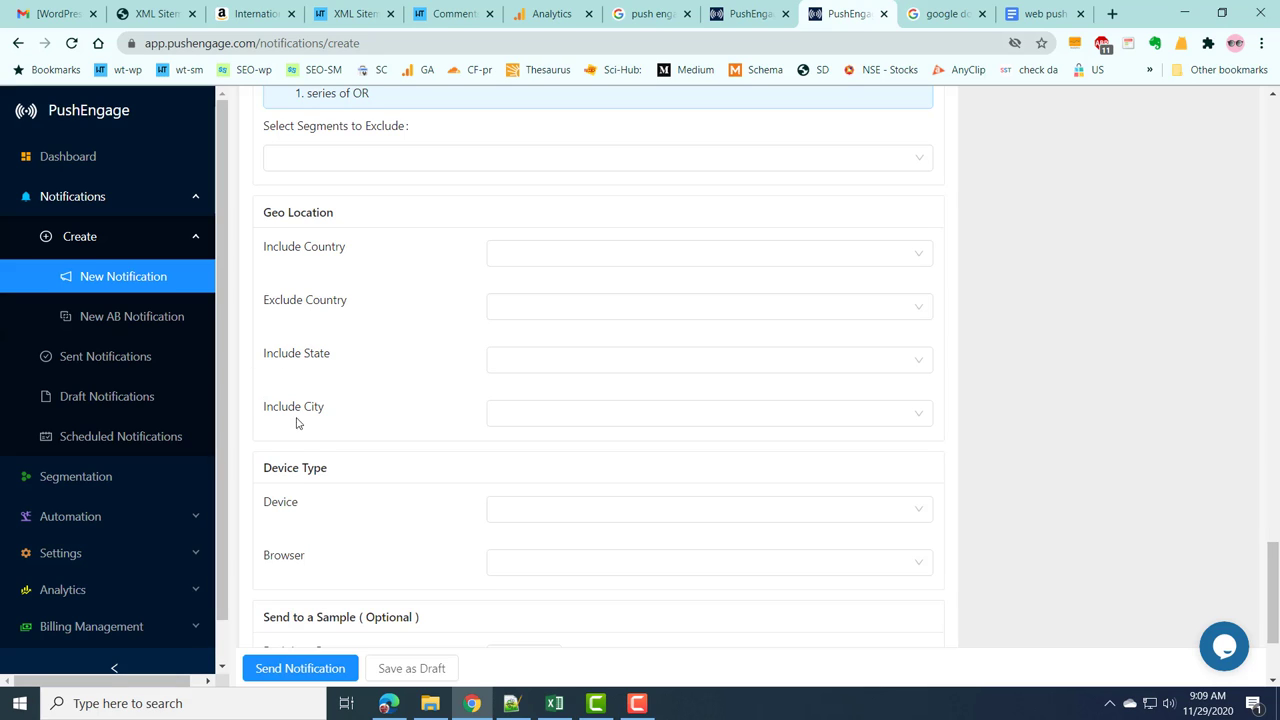
# View the choices offered for Device and Browser in the Device Type filters without selecting any.
pyautogui.scroll(-1, 355, 427)
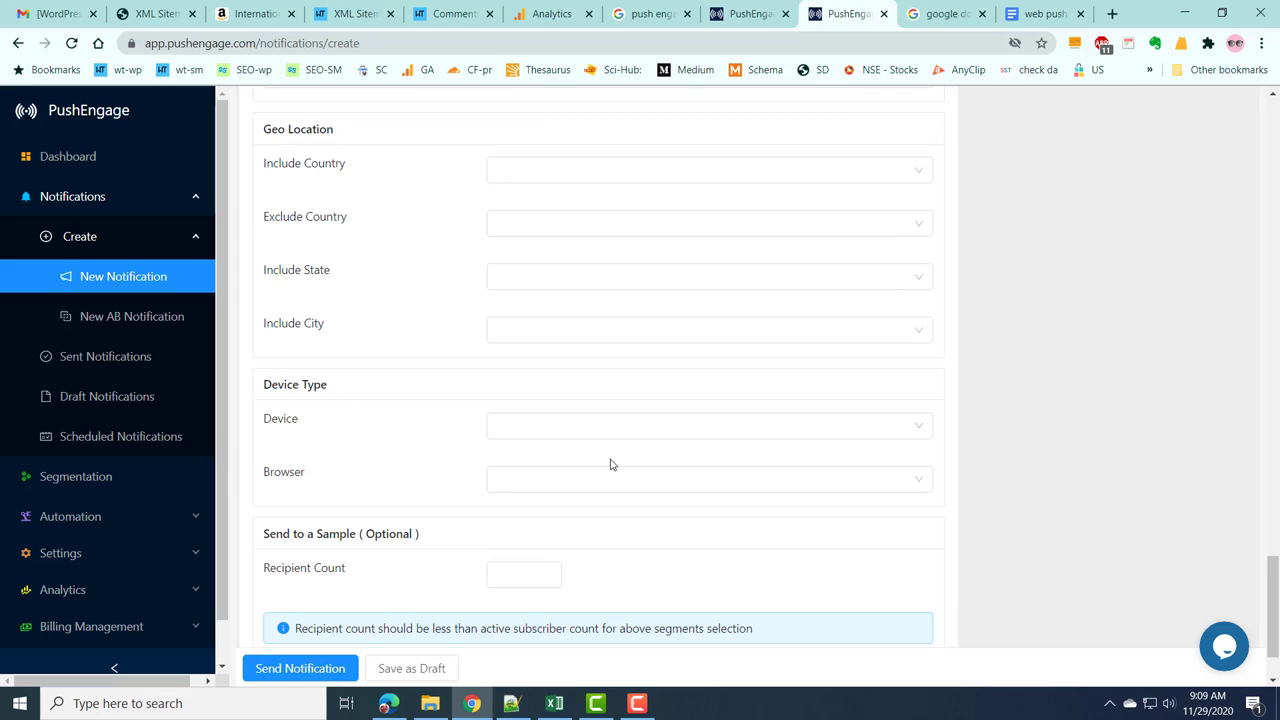
pyautogui.click(603, 426)
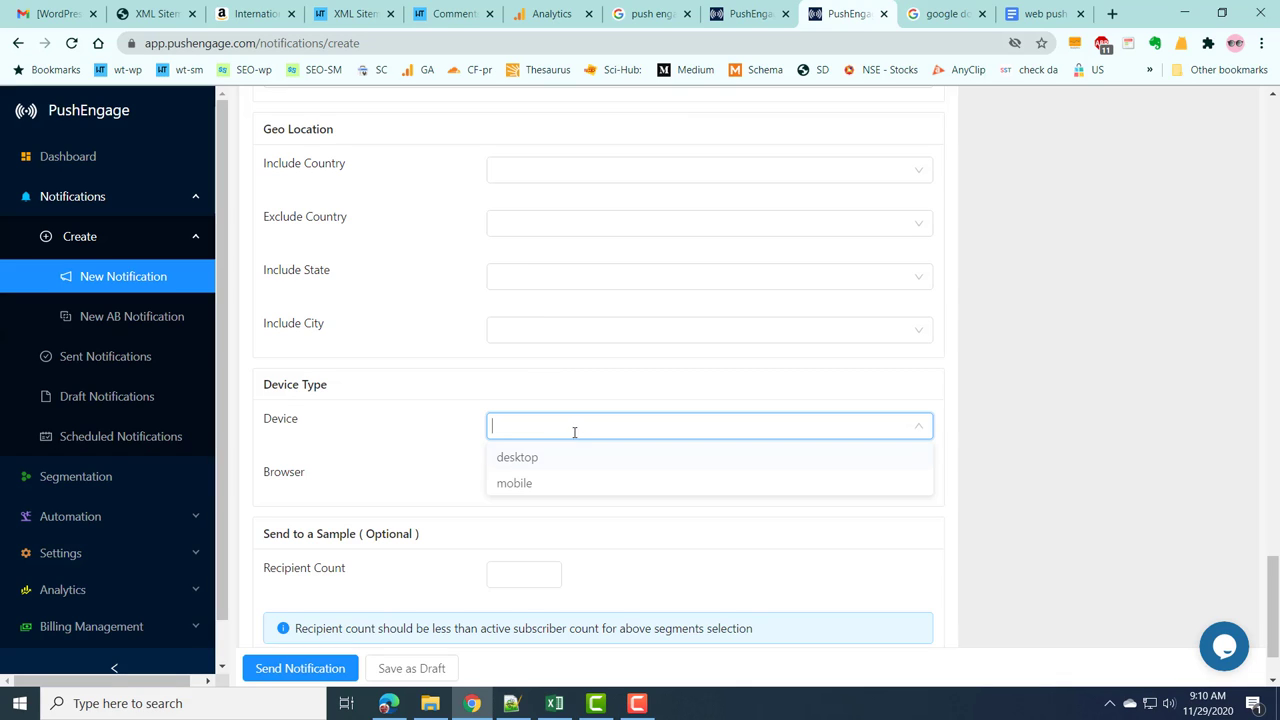
pyautogui.click(433, 395)
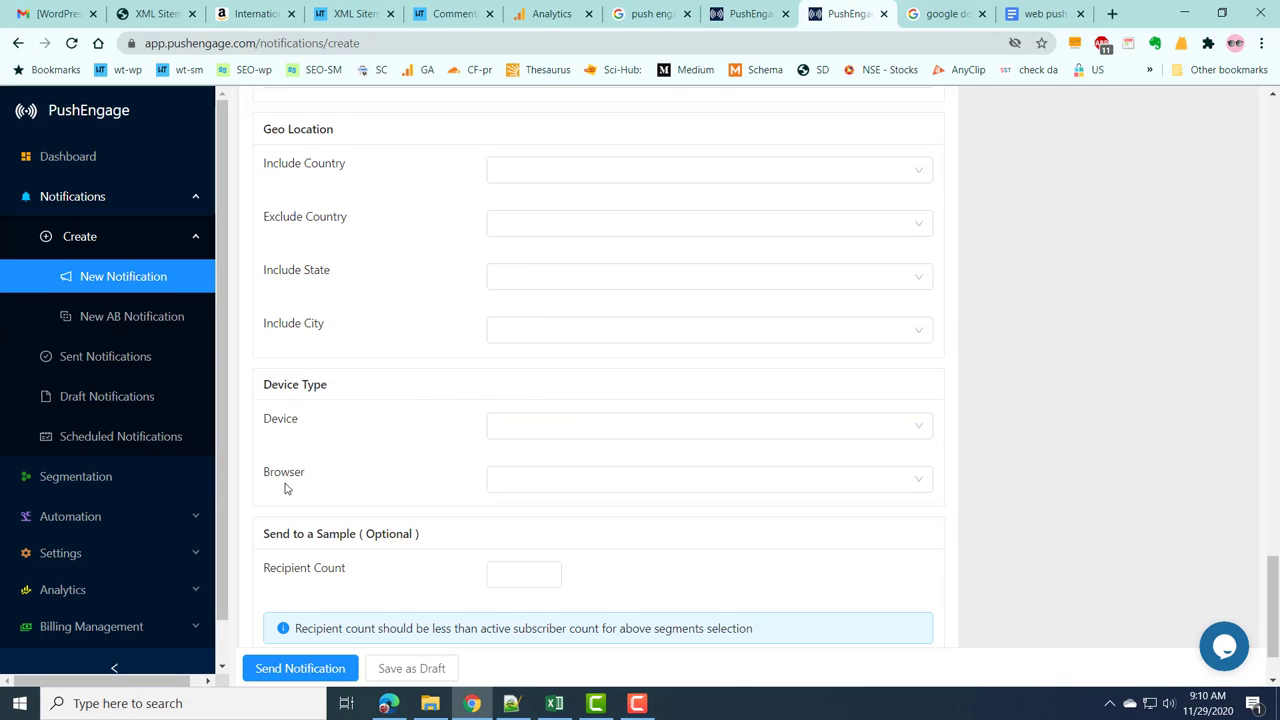
pyautogui.click(508, 484)
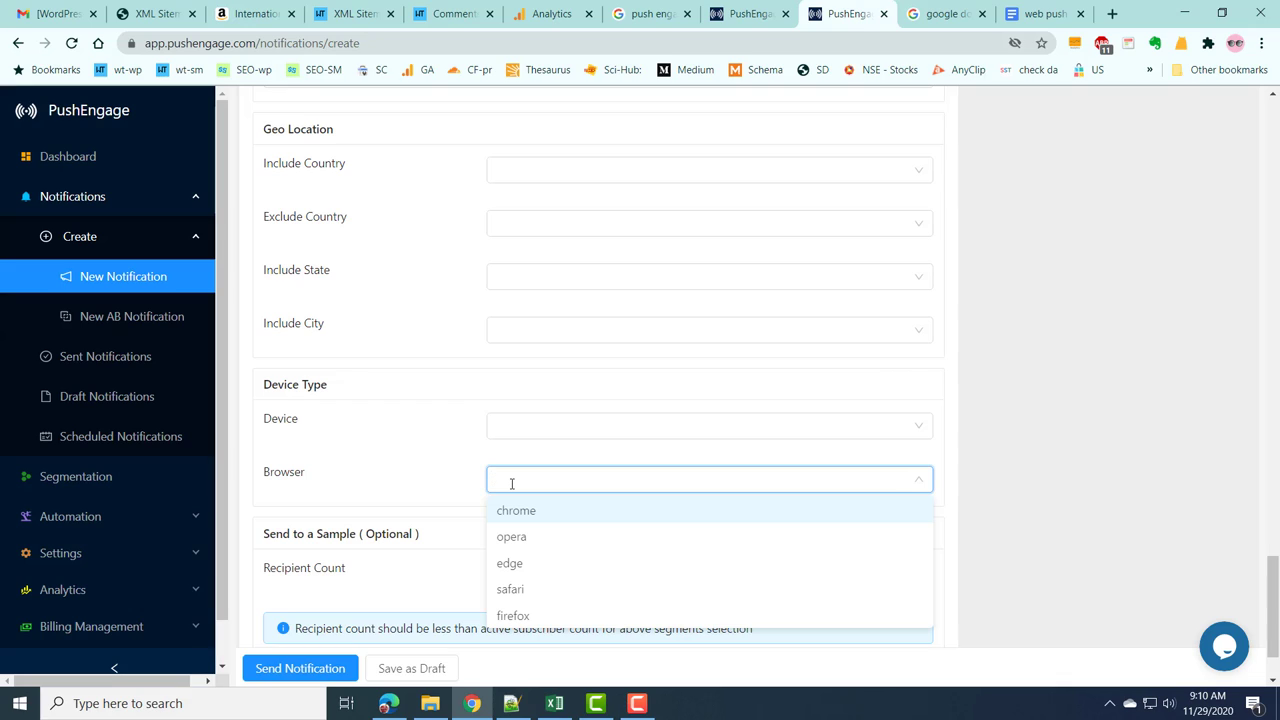
pyautogui.click(405, 451)
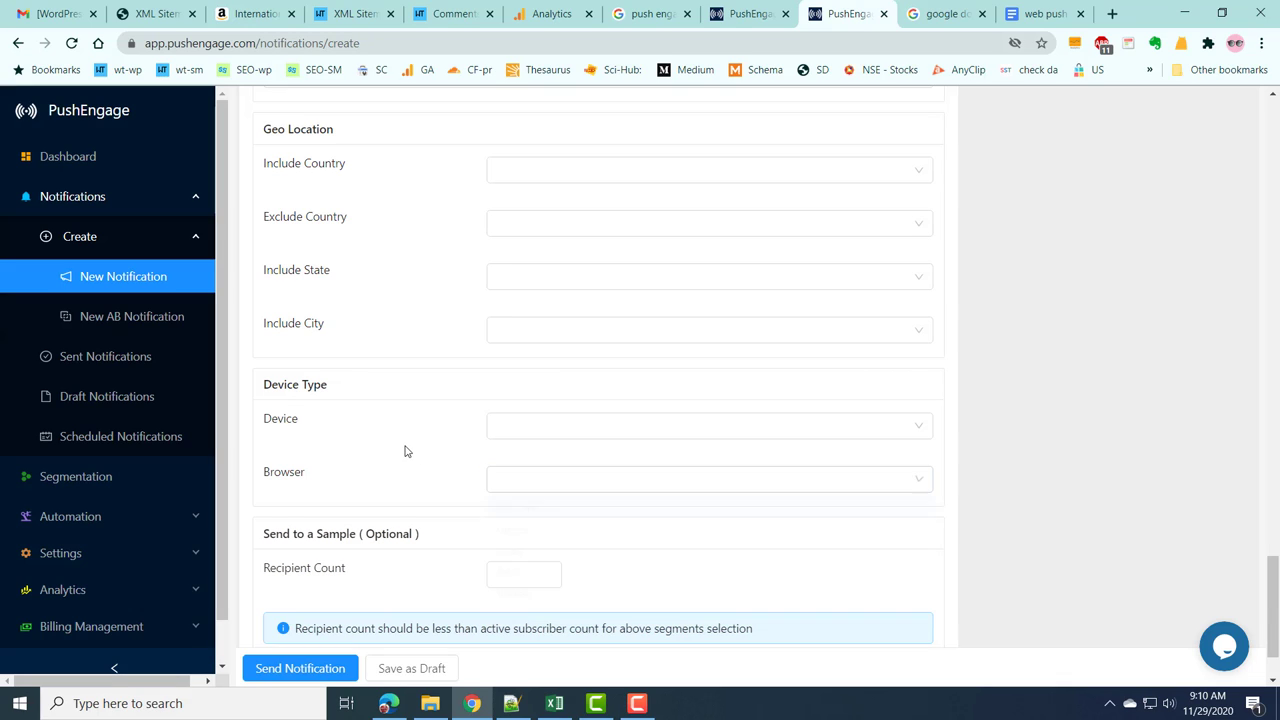